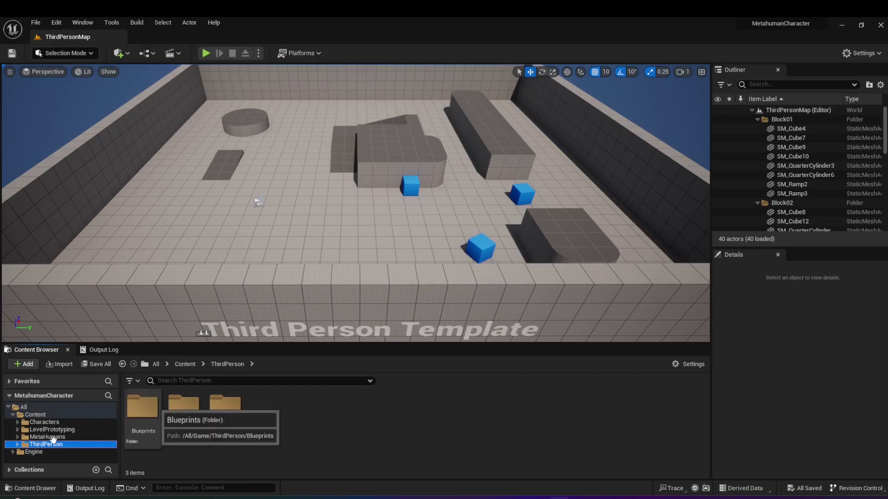
- Open the BP_ThirdPersonCharacter blueprint from the ThirdPerson Blueprints folder and show its 3D viewport
{"action": "double_click", "coordinate": [142, 409]}
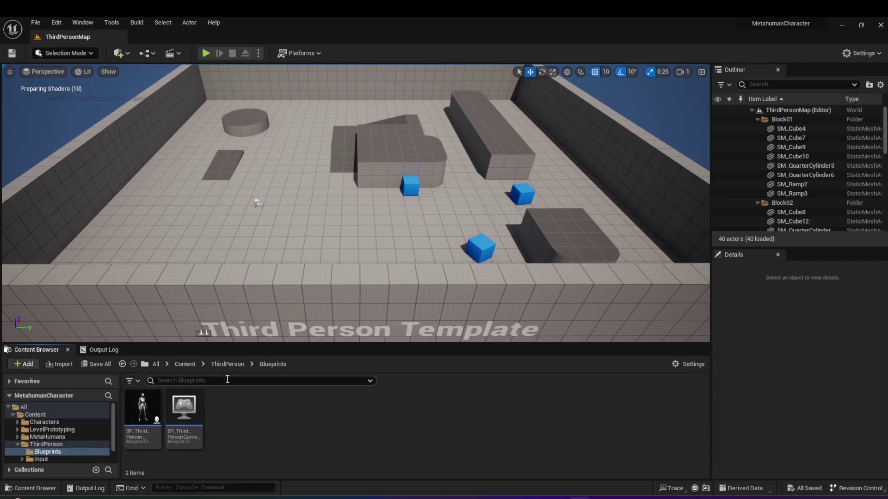
{"action": "left_click", "coordinate": [138, 411]}
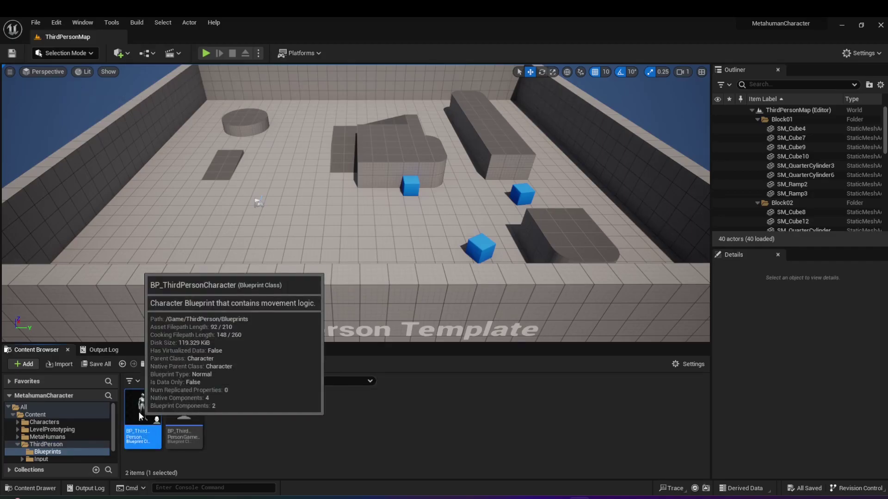
{"action": "double_click", "coordinate": [138, 411]}
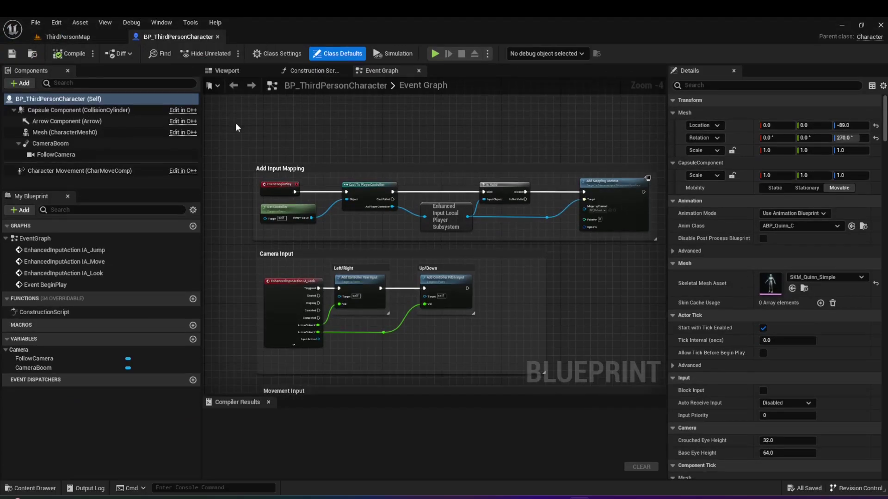
{"action": "left_click", "coordinate": [210, 86]}
{"action": "left_click", "coordinate": [226, 71]}
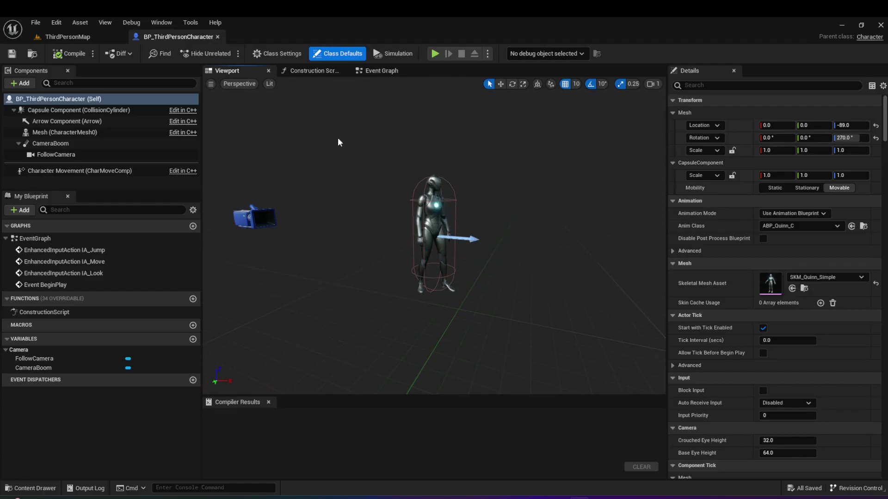
- Inspect the mannequin up close and select its Mesh (CharacterMesh0) component
{"action": "mouse_move", "coordinate": [364, 135]}
{"action": "right_mouse_down"}
{"action": "mouse_move", "coordinate": [326, 139]}
{"action": "mouse_move", "coordinate": [365, 153]}
{"action": "right_mouse_up"}
{"action": "scroll", "coordinate": [384, 163], "scroll_direction": "up", "scroll_amount": 5}
{"action": "scroll", "coordinate": [384, 164], "scroll_direction": "down", "scroll_amount": 5}
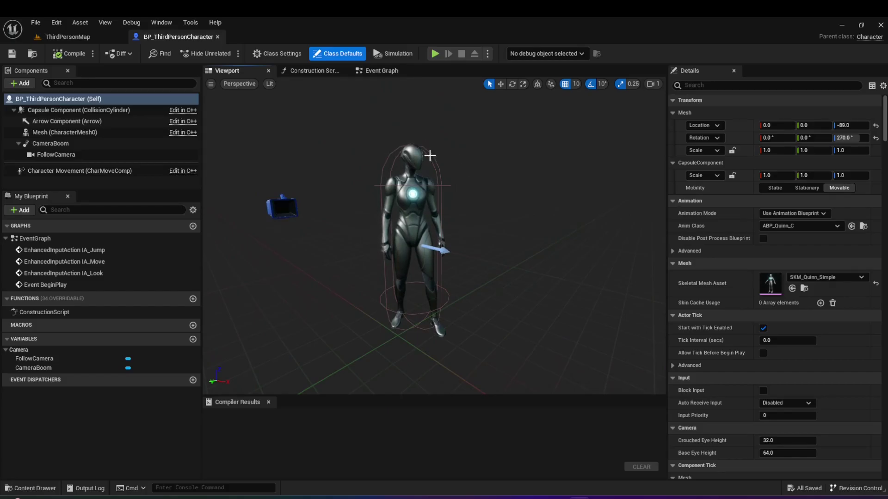
{"action": "left_click", "coordinate": [68, 133]}
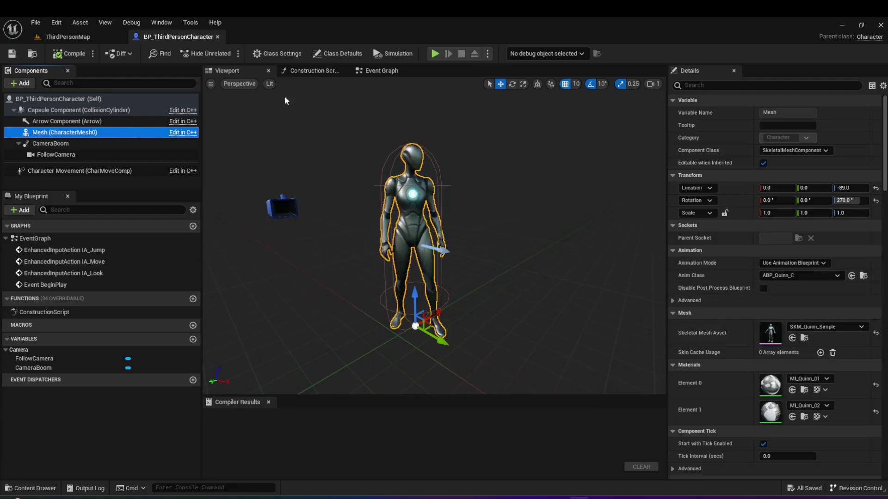
- Open the BP_Trey blueprint from the MetaHumans/Trey folder and show its 3D viewport
{"action": "left_click", "coordinate": [33, 488]}
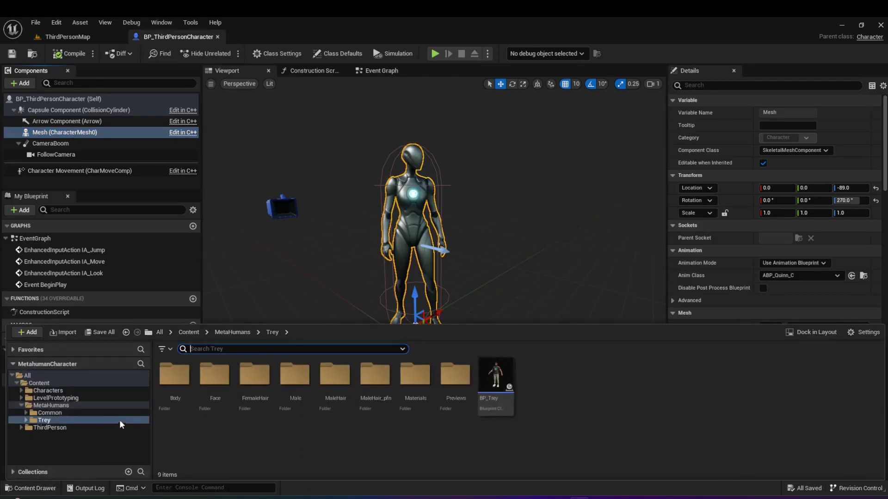
{"action": "left_click", "coordinate": [50, 406]}
{"action": "left_click", "coordinate": [49, 420]}
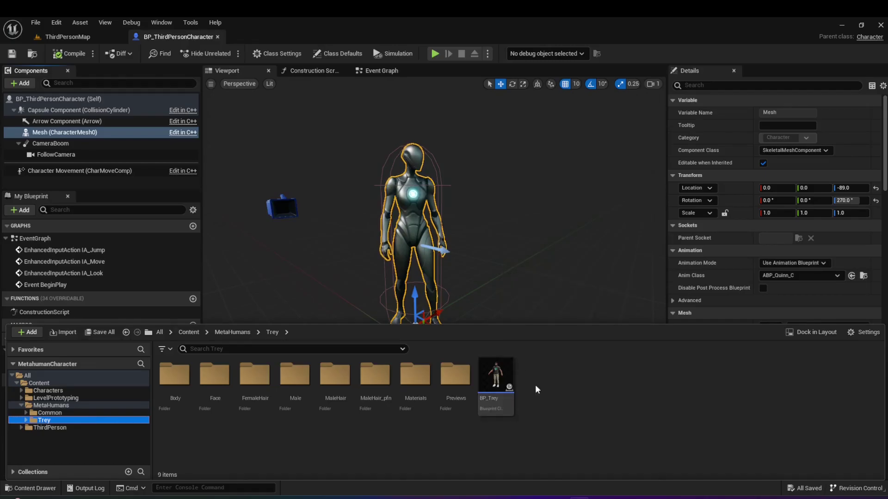
{"action": "double_click", "coordinate": [495, 385]}
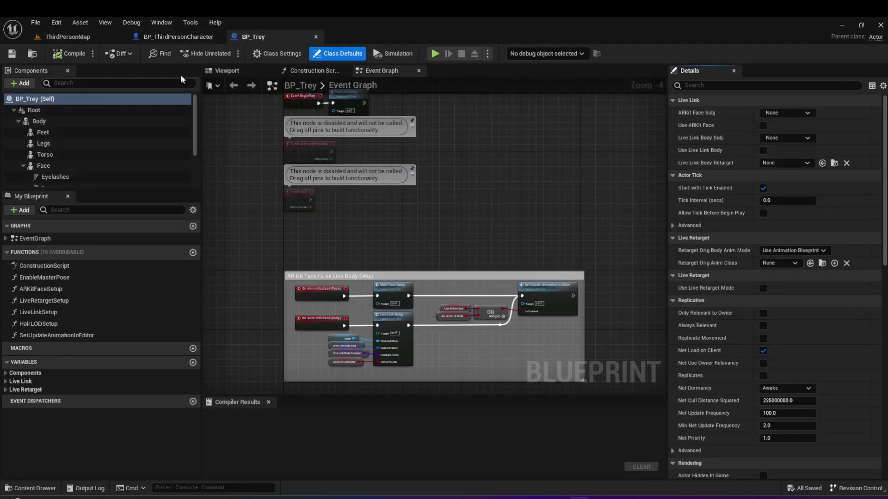
{"action": "left_click", "coordinate": [247, 73]}
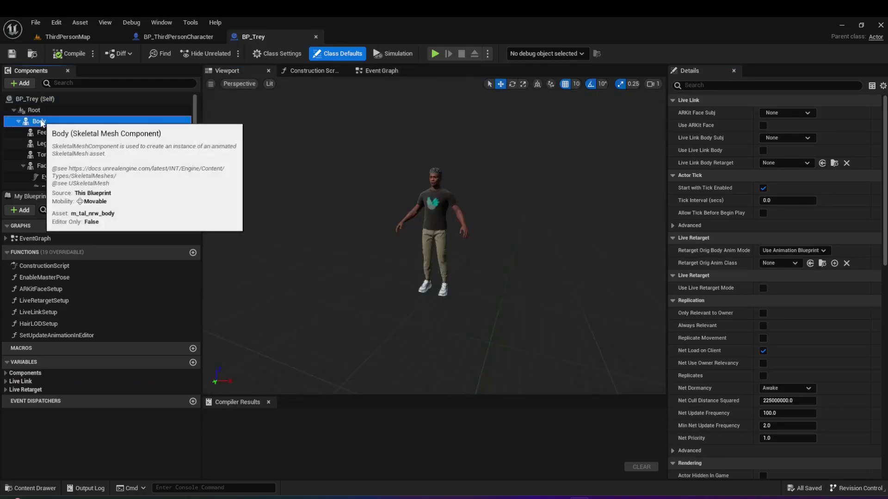
- Examine which parts of the MetaHuman the Body, Feet, Legs, Torso and Face components each cover
{"action": "left_click", "coordinate": [44, 122]}
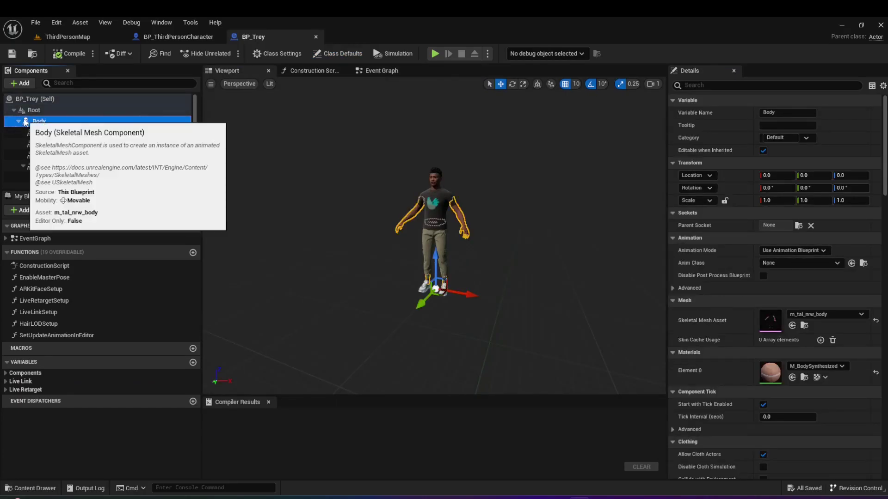
{"action": "left_click", "coordinate": [45, 134]}
{"action": "left_click", "coordinate": [46, 144]}
{"action": "left_click", "coordinate": [50, 165]}
{"action": "left_click", "coordinate": [48, 156]}
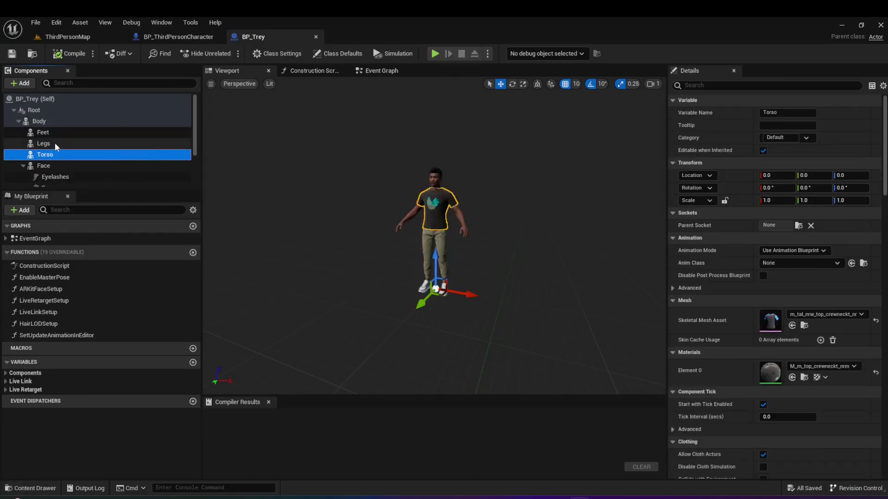
{"action": "left_click", "coordinate": [50, 134]}
{"action": "left_click", "coordinate": [49, 144]}
{"action": "left_click", "coordinate": [49, 155]}
{"action": "left_click", "coordinate": [48, 164]}
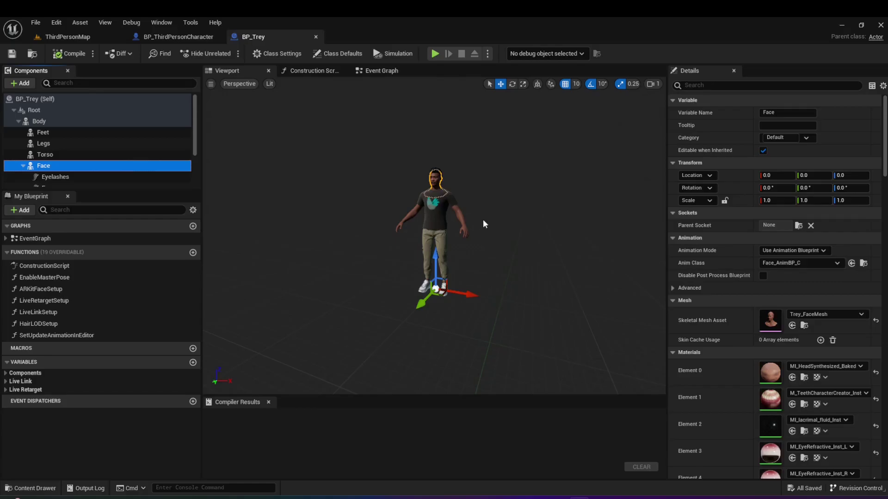
{"action": "left_click", "coordinate": [66, 133]}
{"action": "left_click", "coordinate": [55, 145]}
{"action": "left_click", "coordinate": [46, 154]}
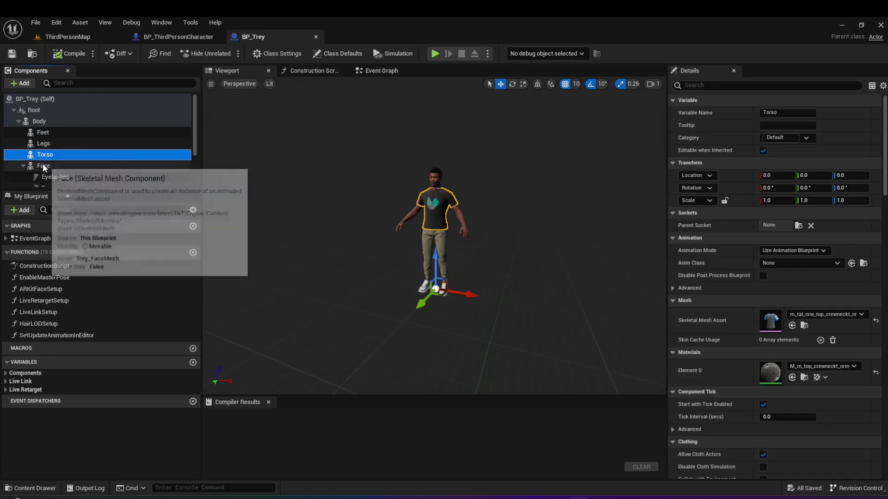
{"action": "left_click", "coordinate": [131, 166]}
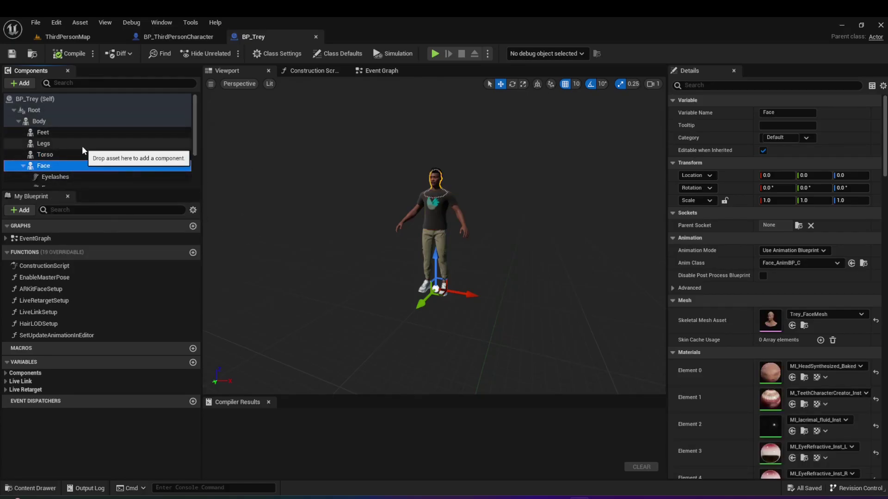
- Review the input mapping, camera and movement logic in BP_ThirdPersonCharacter's Event Graph
{"action": "left_click", "coordinate": [159, 41]}
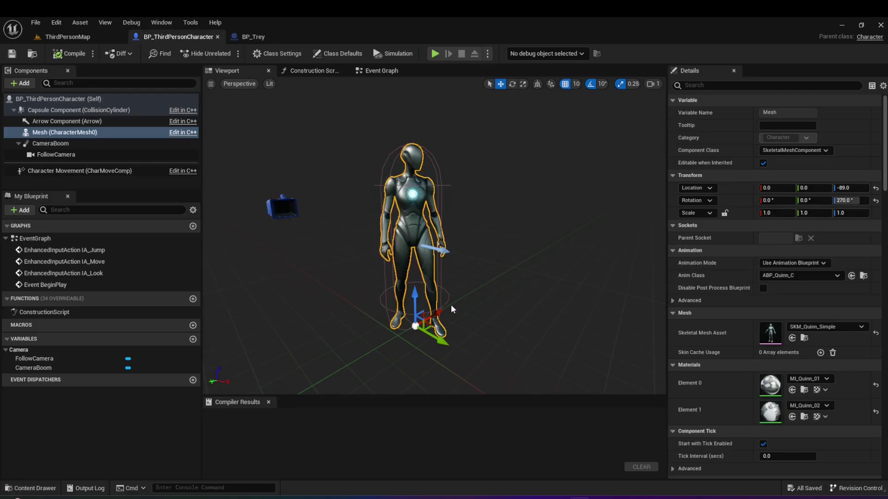
{"action": "left_click", "coordinate": [378, 72]}
{"action": "scroll", "coordinate": [349, 126], "scroll_direction": "down", "scroll_amount": 2}
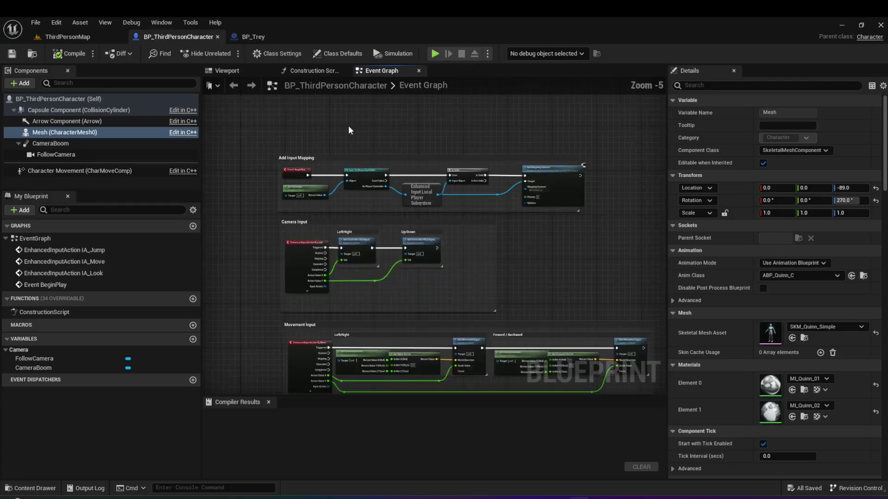
{"action": "scroll", "coordinate": [340, 169], "scroll_direction": "up", "scroll_amount": 1}
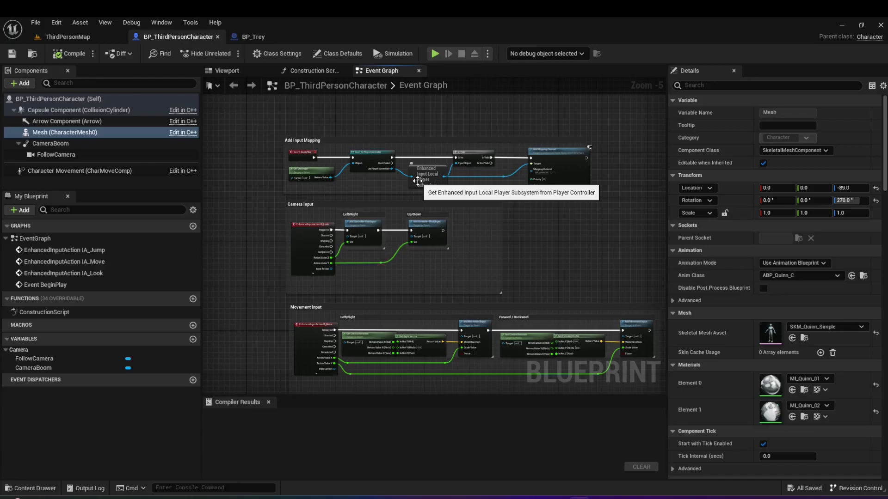
{"action": "scroll", "coordinate": [419, 212], "scroll_direction": "down", "scroll_amount": 1}
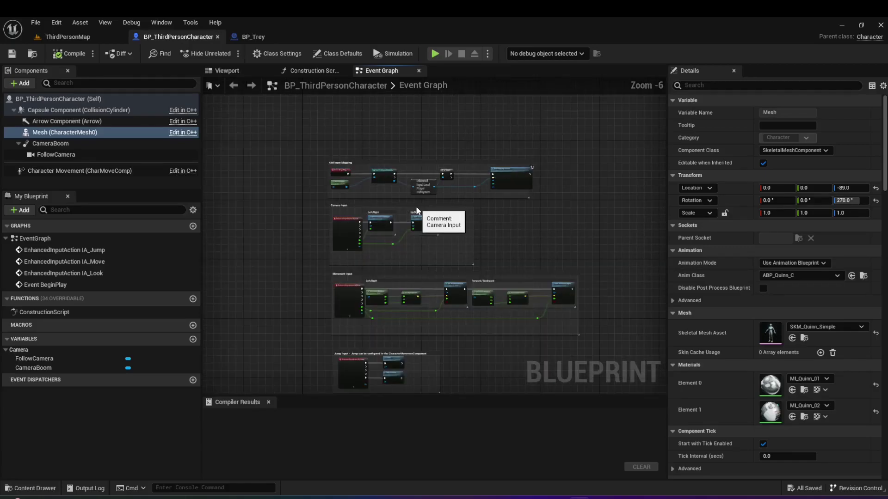
{"action": "scroll", "coordinate": [422, 212], "scroll_direction": "up", "scroll_amount": 1}
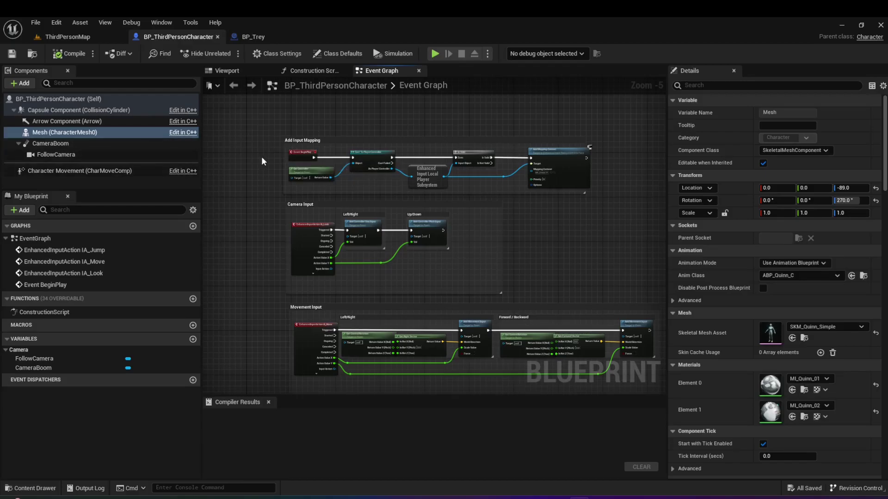
- Compare the component hierarchies of BP_ThirdPersonCharacter and BP_Trey, collapsing BP_Trey's Body component
{"action": "left_click", "coordinate": [241, 73]}
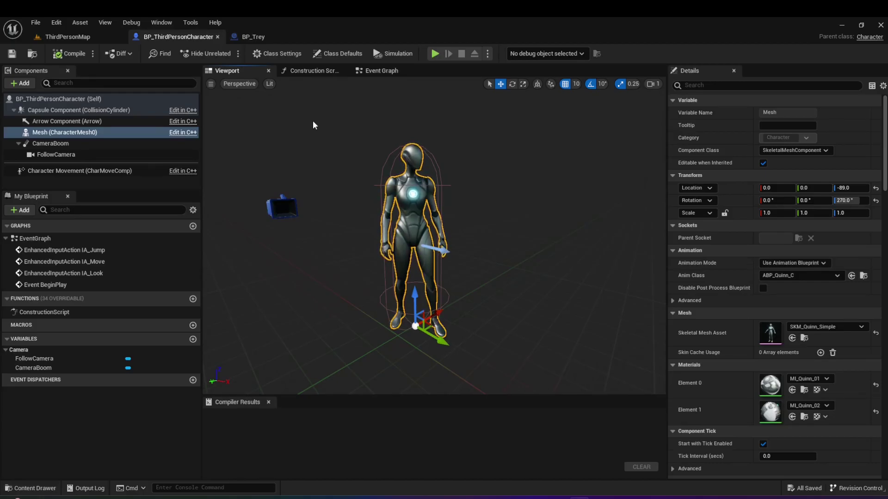
{"action": "left_click", "coordinate": [246, 38]}
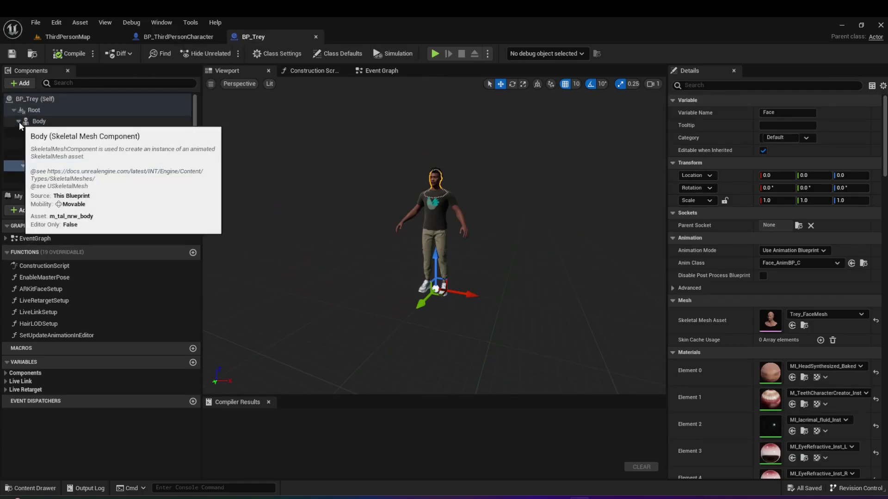
{"action": "left_click", "coordinate": [175, 40]}
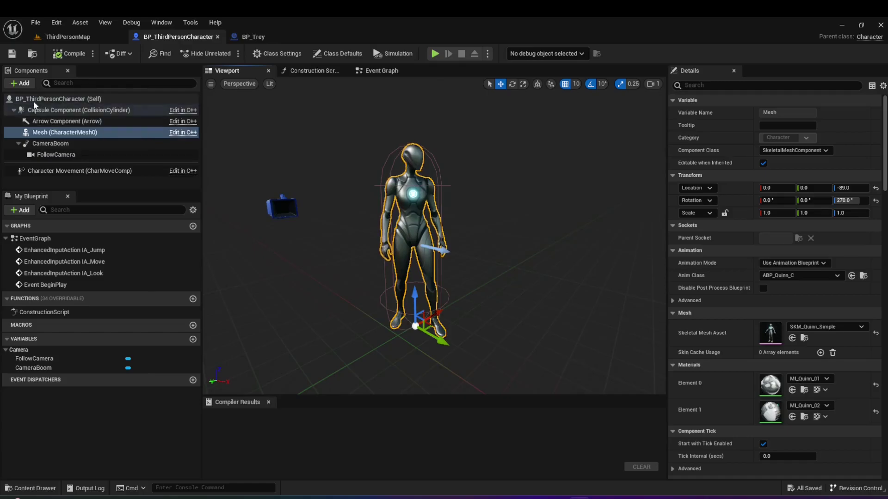
{"action": "left_click", "coordinate": [243, 36]}
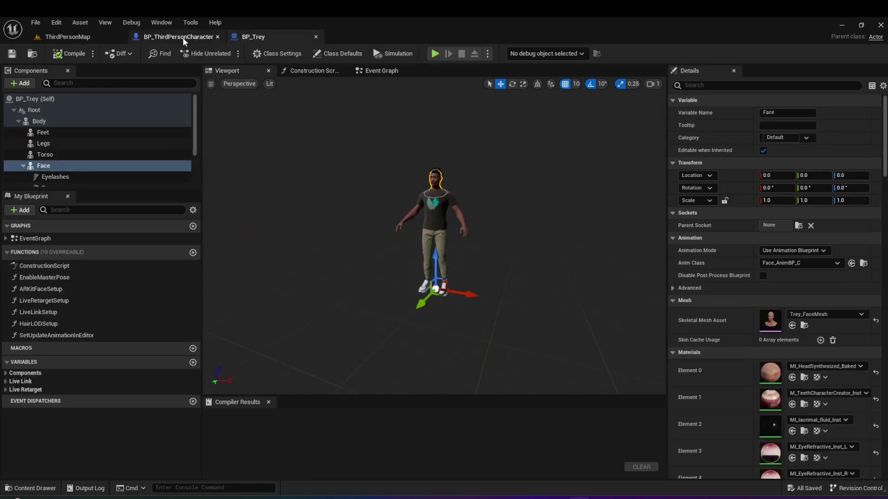
{"action": "left_click", "coordinate": [19, 121]}
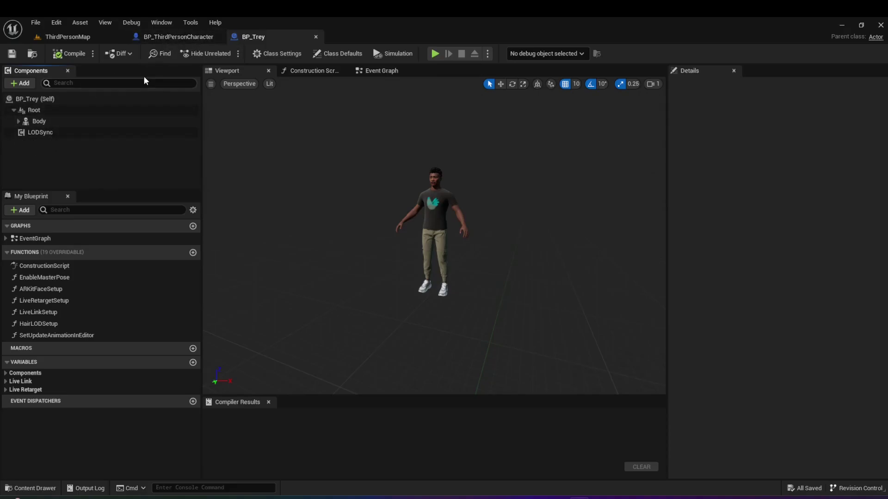
- Examine BP_ThirdPersonCharacter's Character Movement component settings and compare them with BP_Trey's components
{"action": "left_click", "coordinate": [178, 37]}
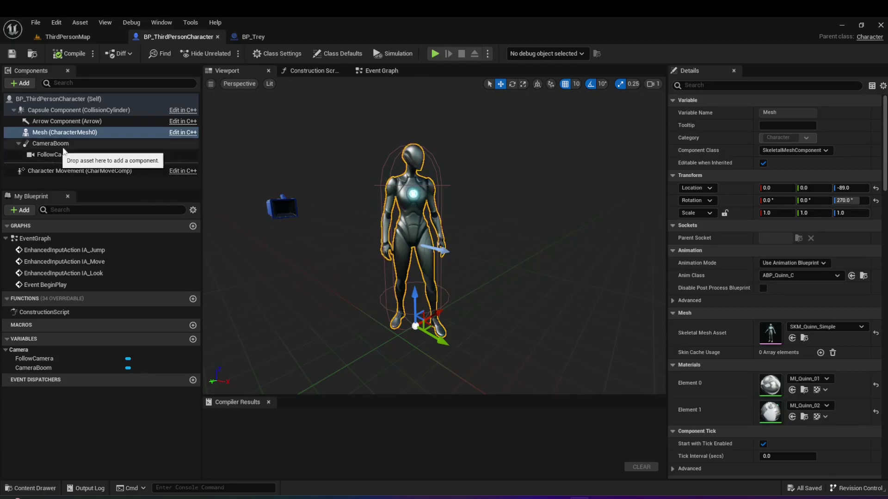
{"action": "left_click", "coordinate": [44, 171]}
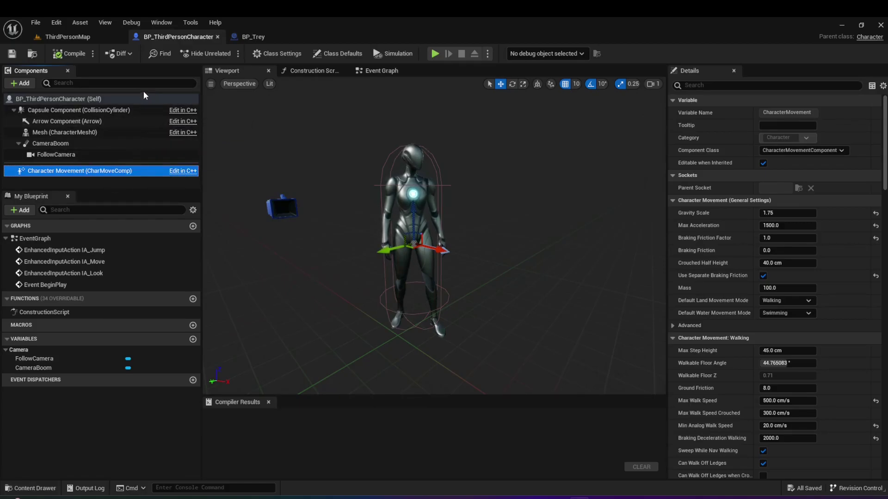
{"action": "left_click", "coordinate": [253, 36]}
{"action": "left_click", "coordinate": [169, 36]}
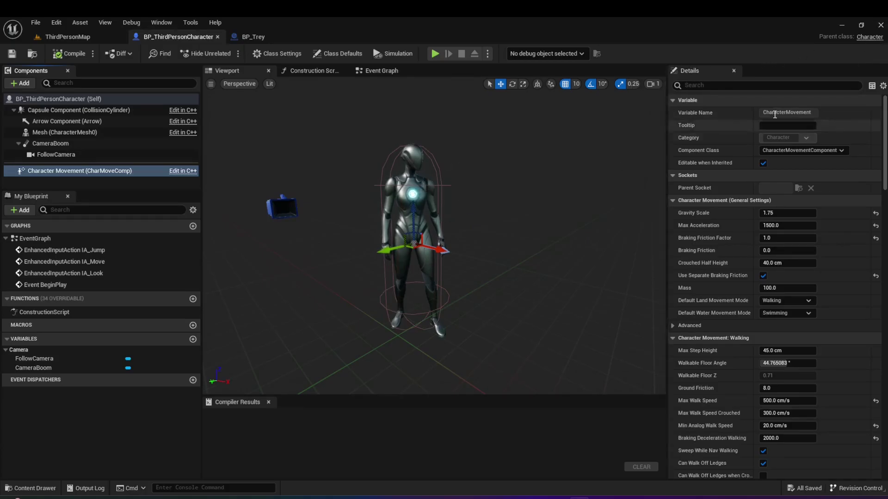
{"action": "left_click", "coordinate": [265, 35]}
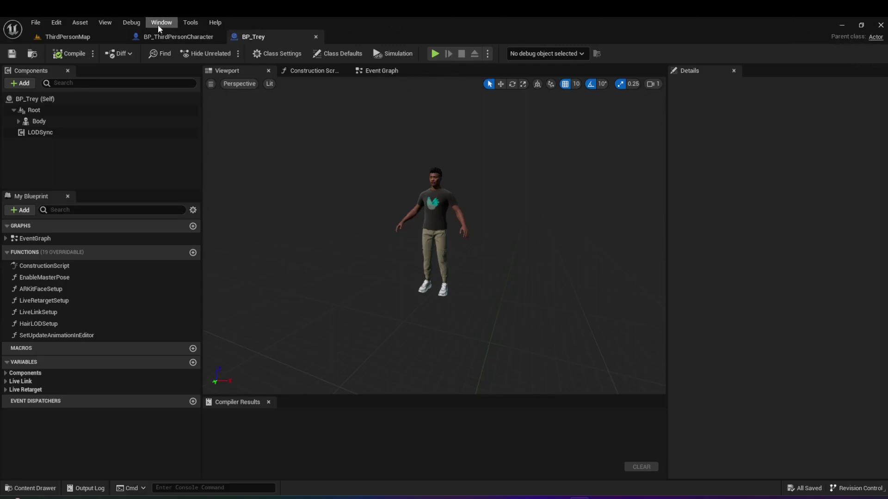
{"action": "left_click", "coordinate": [205, 37]}
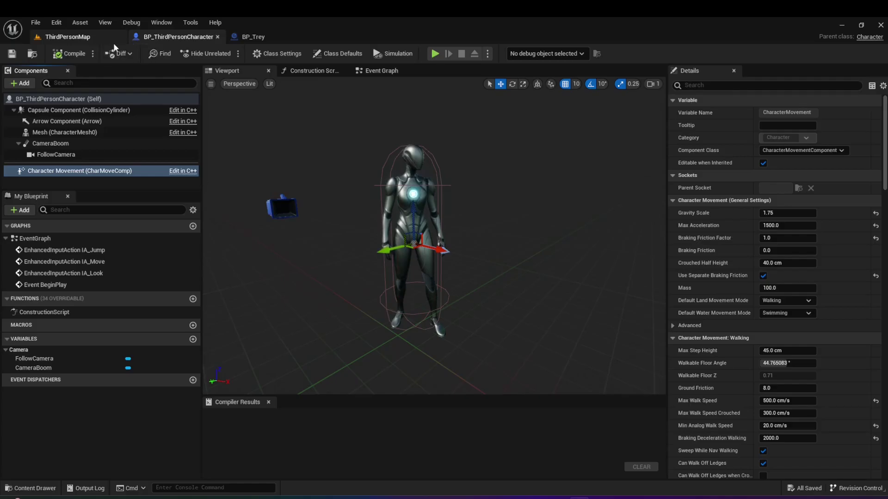
- Close the BP_Trey blueprint editor
{"action": "left_click", "coordinate": [87, 37]}
{"action": "left_click", "coordinate": [277, 38]}
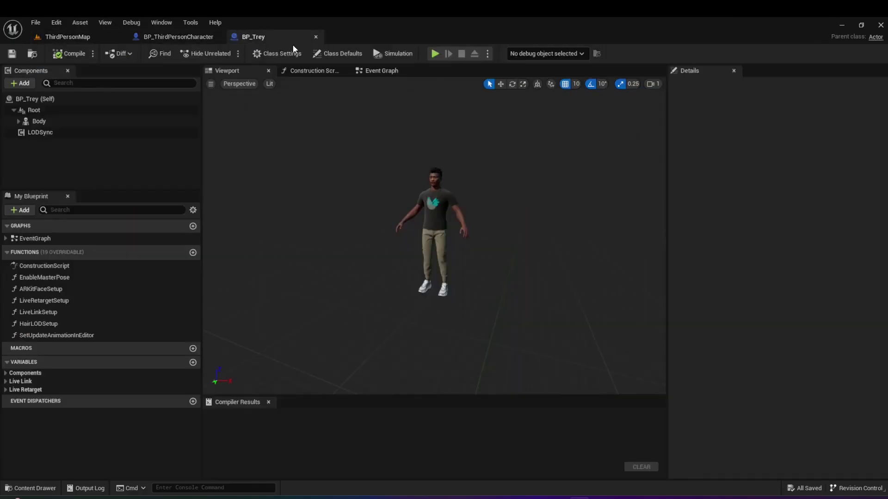
{"action": "left_click", "coordinate": [316, 37]}
- Duplicate the BP_Trey blueprint in the MetaHumans/Trey folder and name the copy BP_Trey_MainCharacter
{"action": "left_click", "coordinate": [101, 36]}
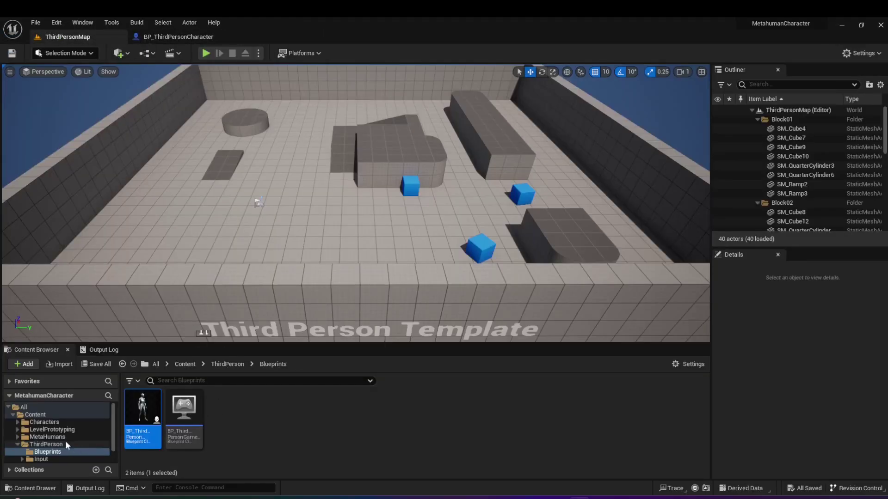
{"action": "scroll", "coordinate": [65, 440], "scroll_direction": "down", "scroll_amount": 1}
{"action": "left_click", "coordinate": [58, 421]}
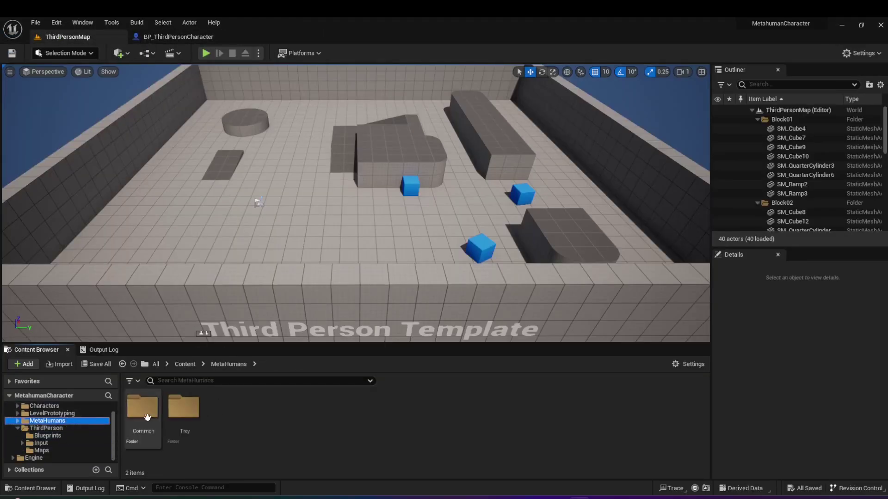
{"action": "double_click", "coordinate": [184, 407]}
{"action": "left_click", "coordinate": [481, 405]}
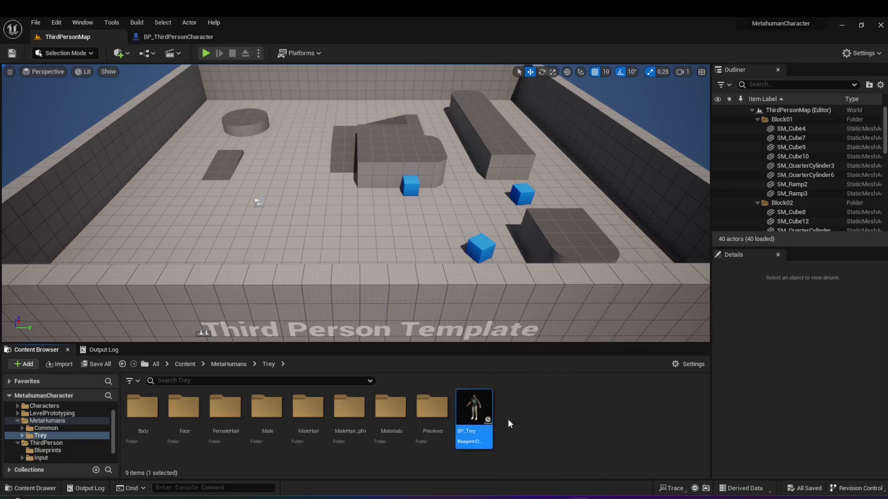
{"action": "right_click", "coordinate": [481, 409]}
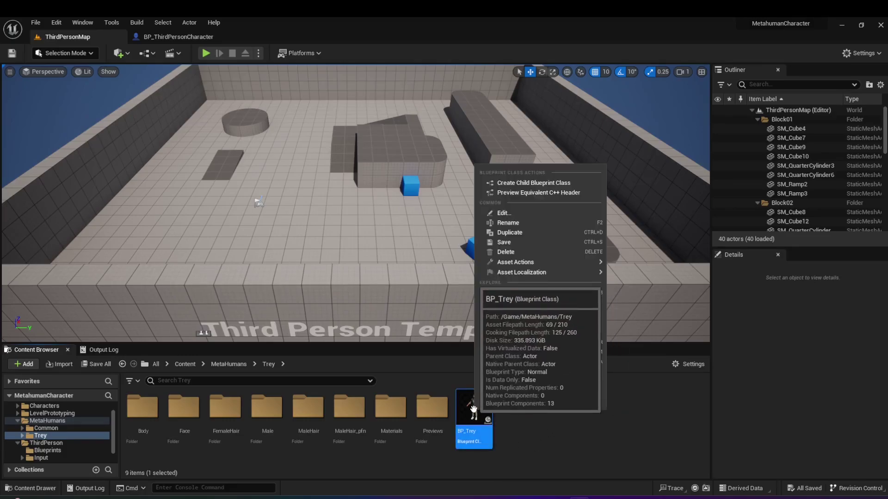
{"action": "left_click", "coordinate": [539, 234]}
{"action": "type", "text": "BP_Trey_MainC"}
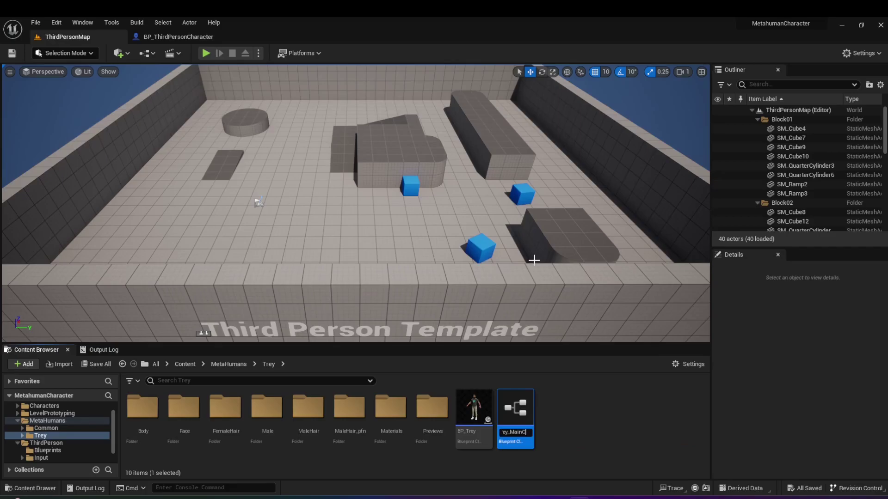
{"action": "type", "text": "haracter"}
{"action": "key", "text": "Return"}
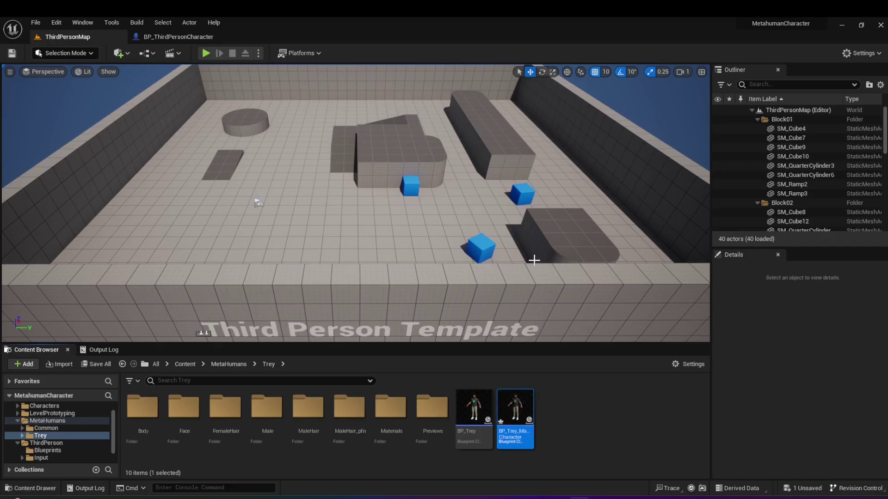
{"action": "left_click", "coordinate": [628, 434]}
- Open BP_Trey_MainCharacter and change its parent class to BP_ThirdPersonCharacter in the class settings
{"action": "mouse_move", "coordinate": [471, 407]}
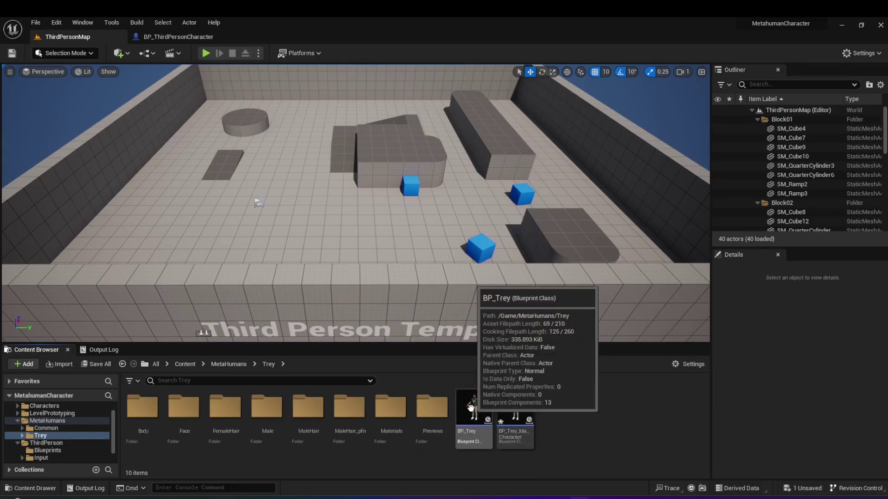
{"action": "double_click", "coordinate": [515, 418]}
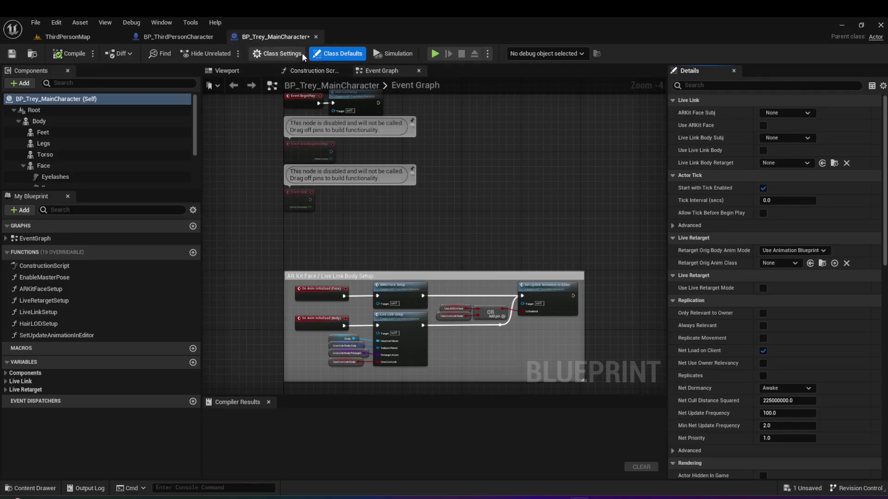
{"action": "left_click", "coordinate": [284, 55]}
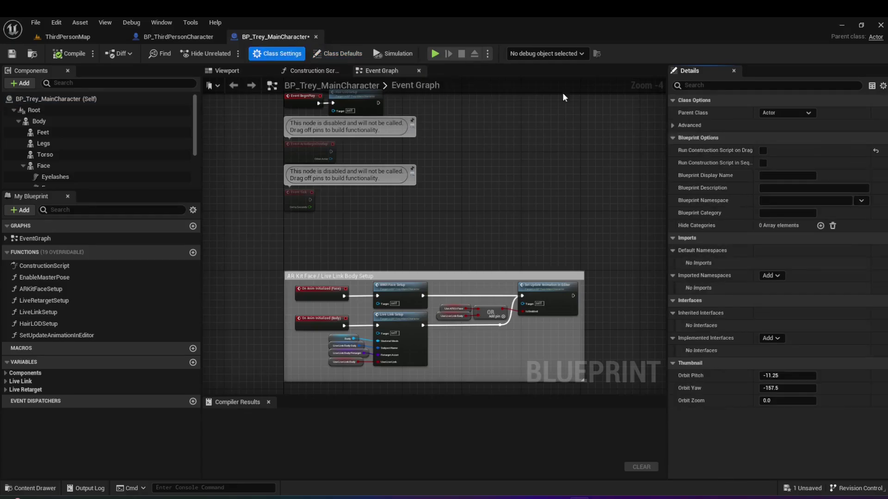
{"action": "left_click", "coordinate": [807, 113]}
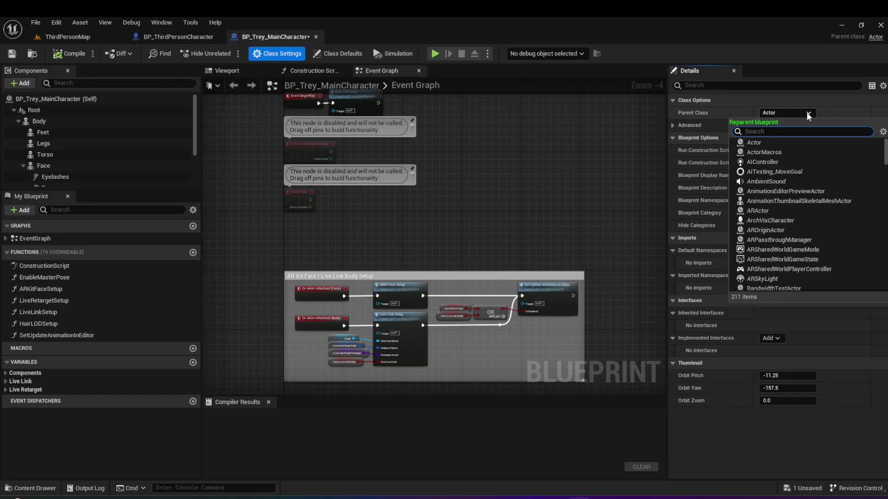
{"action": "type", "text": "ma"}
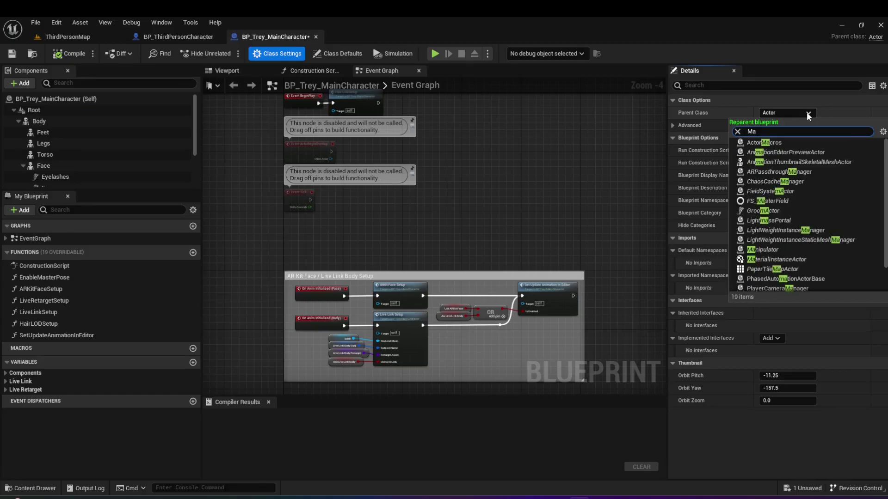
{"action": "key", "text": "BackSpace"}
{"action": "key", "text": "BackSpace"}
{"action": "type", "text": "Thir"}
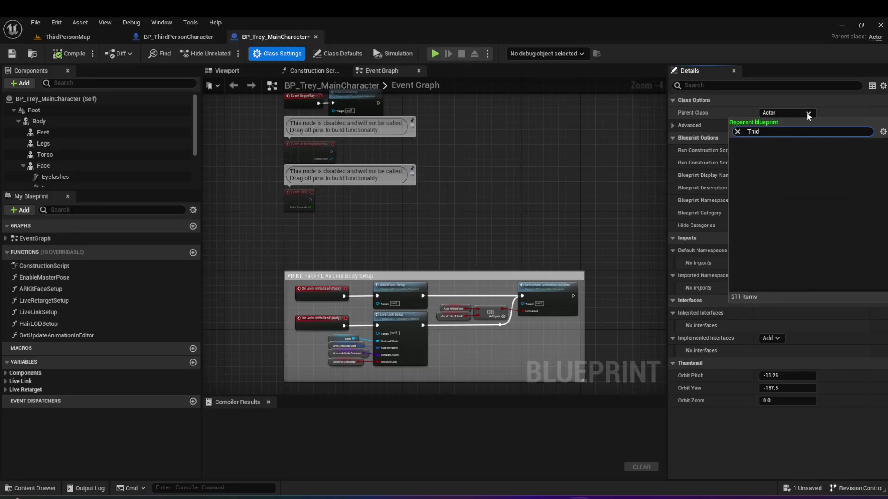
{"action": "type", "text": "dPer"}
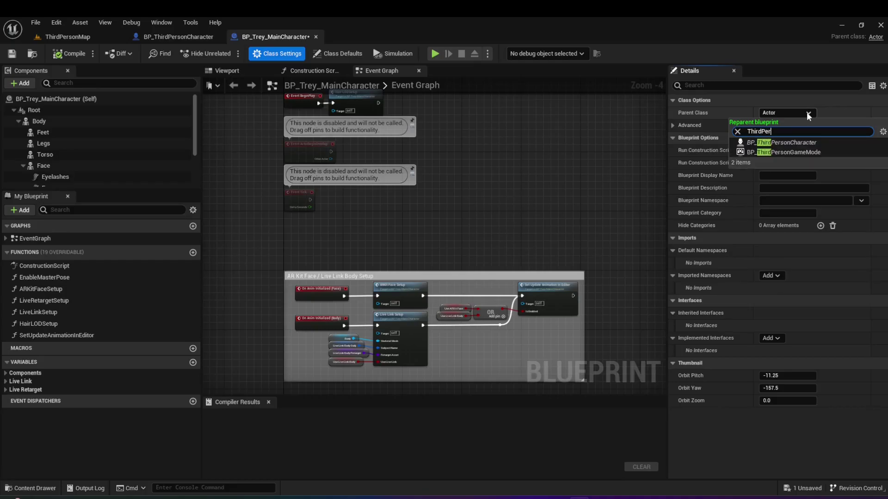
{"action": "left_click", "coordinate": [782, 143]}
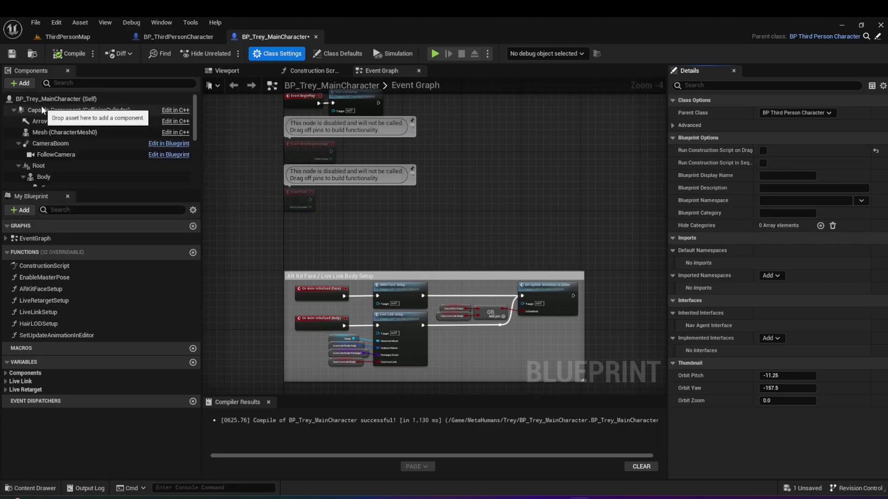
- Examine the inherited and MetaHuman components in BP_Trey_MainCharacter's hierarchy, collapsing CameraBoom and Body, and view the character in the blueprint viewport
{"action": "scroll", "coordinate": [68, 123], "scroll_direction": "down", "scroll_amount": 2}
{"action": "scroll", "coordinate": [68, 124], "scroll_direction": "up", "scroll_amount": 2}
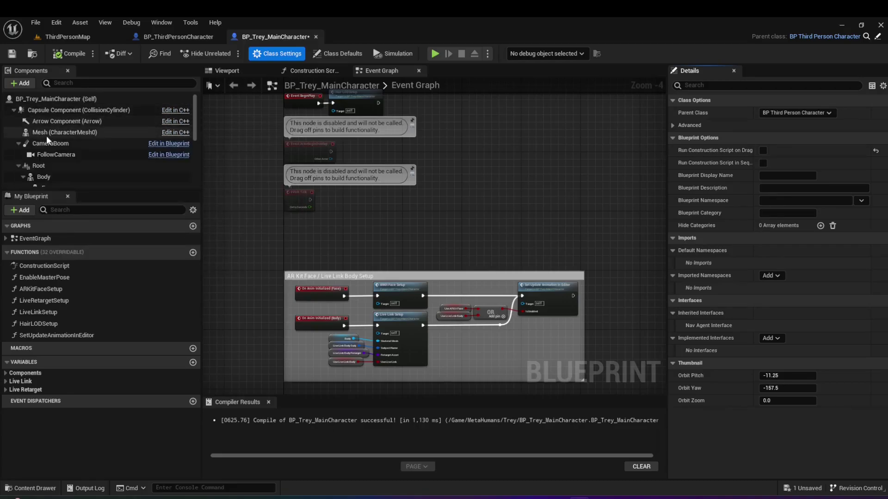
{"action": "left_click", "coordinate": [17, 144]}
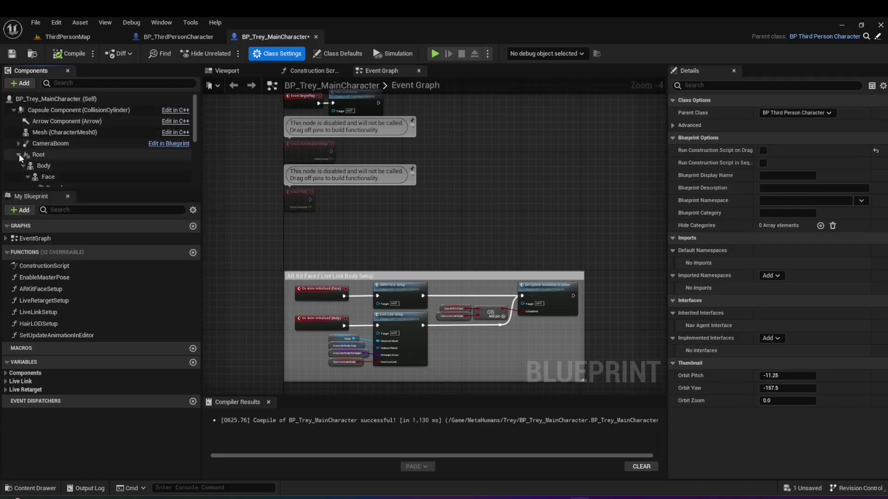
{"action": "scroll", "coordinate": [20, 159], "scroll_direction": "down", "scroll_amount": 2}
{"action": "scroll", "coordinate": [19, 143], "scroll_direction": "up", "scroll_amount": 2}
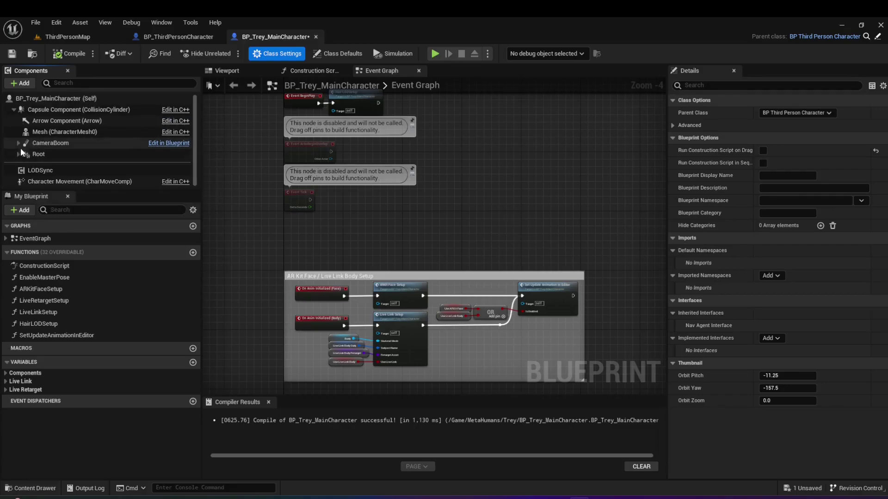
{"action": "scroll", "coordinate": [28, 150], "scroll_direction": "down", "scroll_amount": 2}
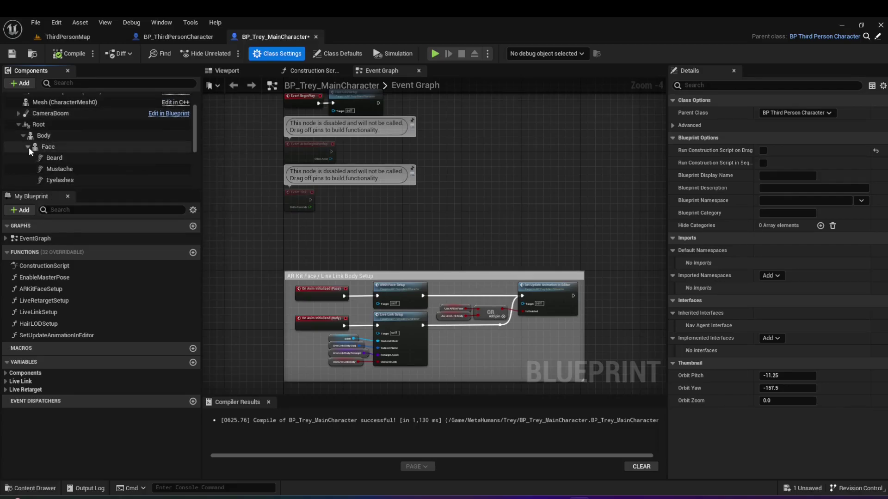
{"action": "left_click", "coordinate": [23, 136]}
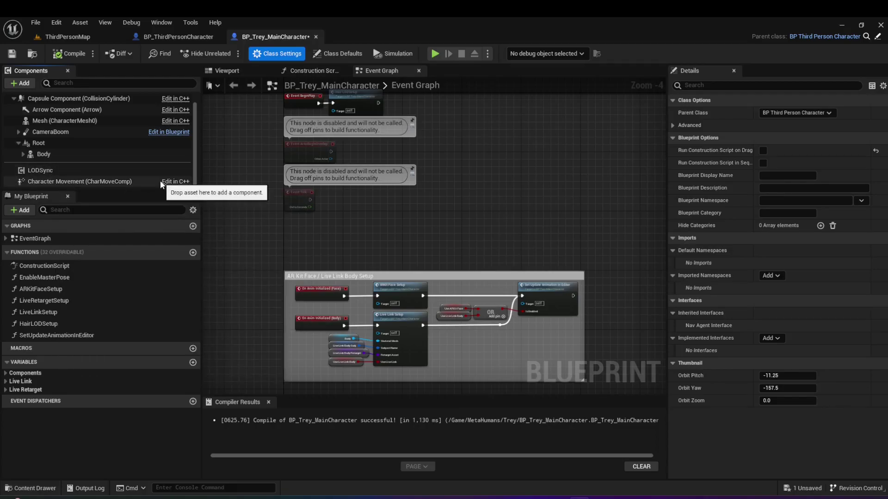
{"action": "left_click", "coordinate": [235, 72]}
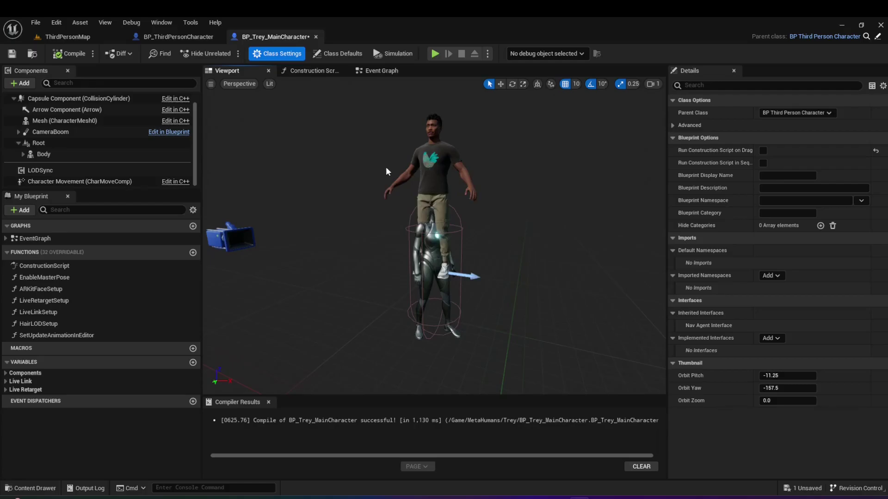
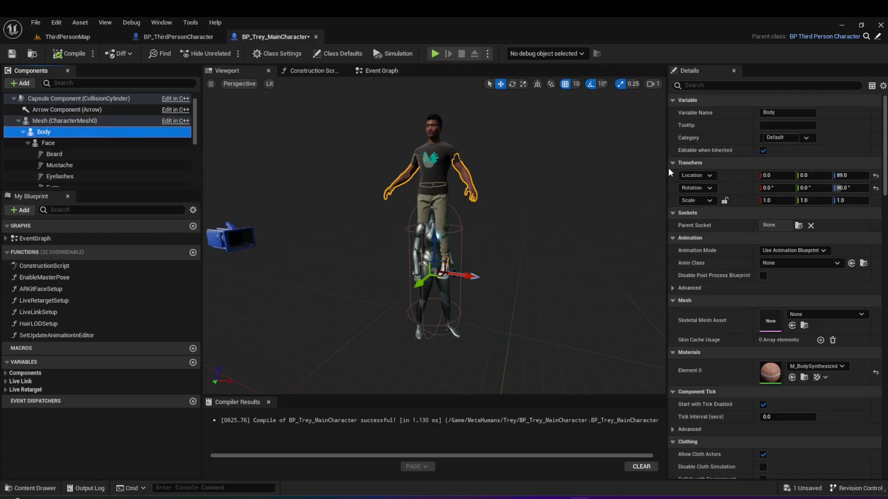
- Reset the Body component's location to 0, 0, 0 and its rotation to 0°, 0°, 0°
{"action": "left_click", "coordinate": [875, 177]}
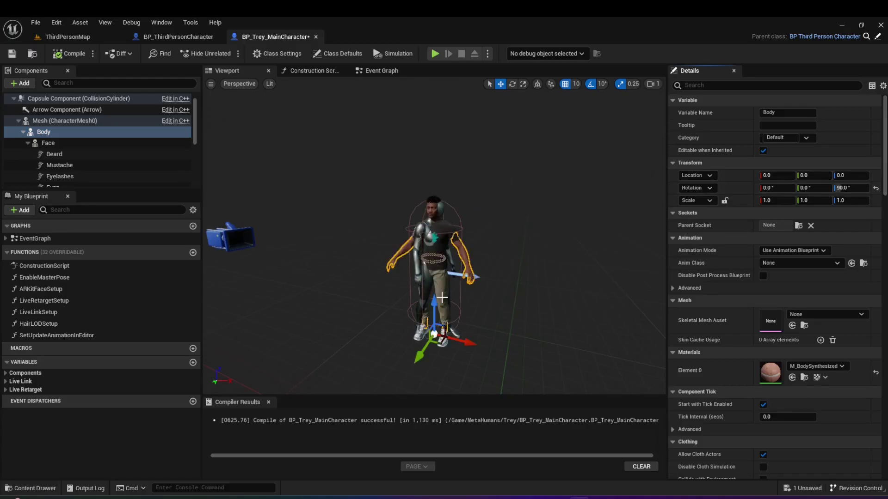
{"action": "left_click", "coordinate": [876, 189]}
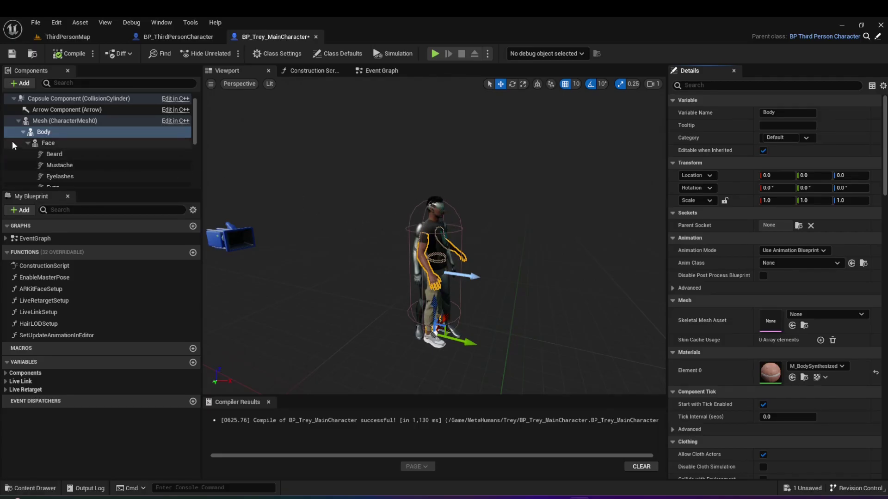
- Turn off Visible for the inherited Mesh (CharacterMesh0) component, and compile and save the blueprint
{"action": "left_click", "coordinate": [45, 121]}
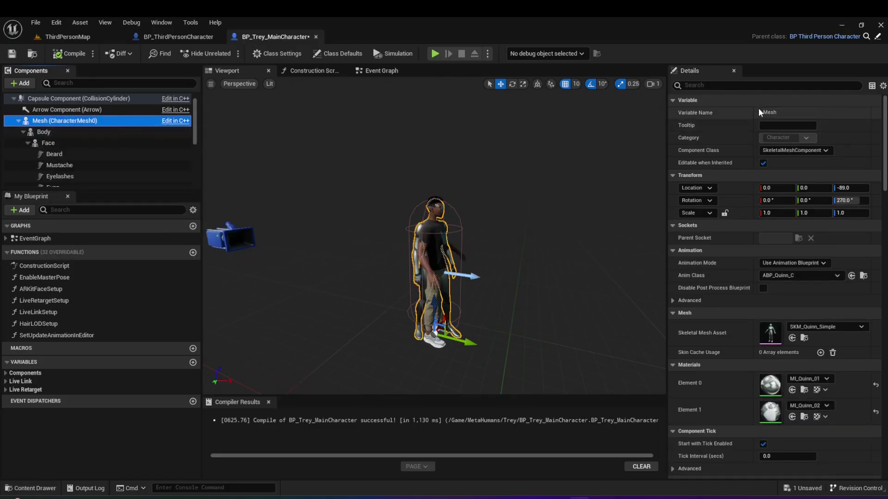
{"action": "left_click", "coordinate": [721, 85]}
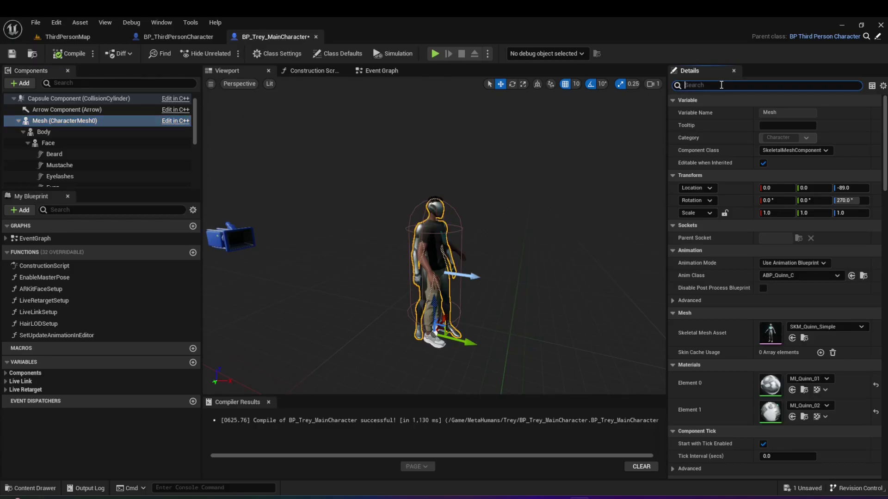
{"action": "type", "text": "v"}
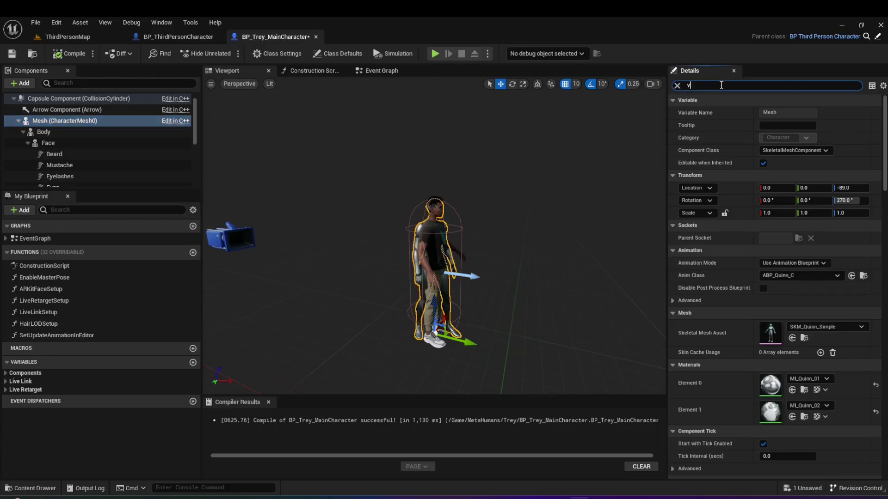
{"action": "type", "text": "isible"}
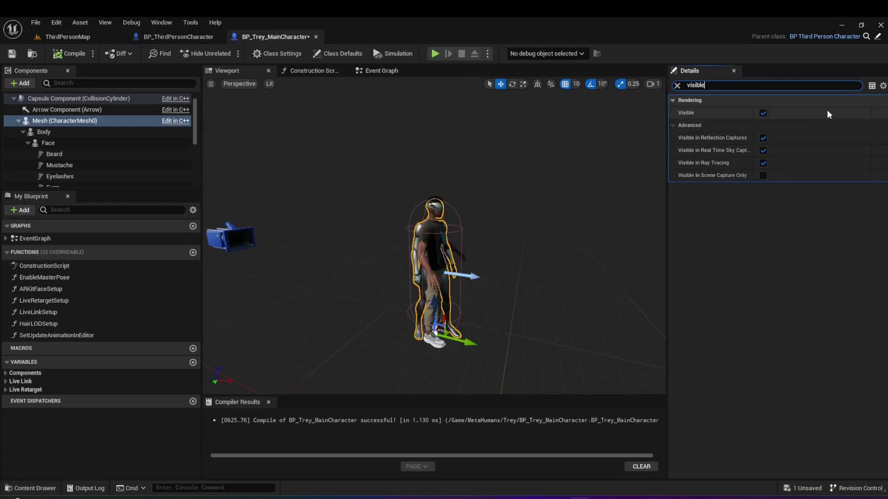
{"action": "left_click", "coordinate": [762, 113]}
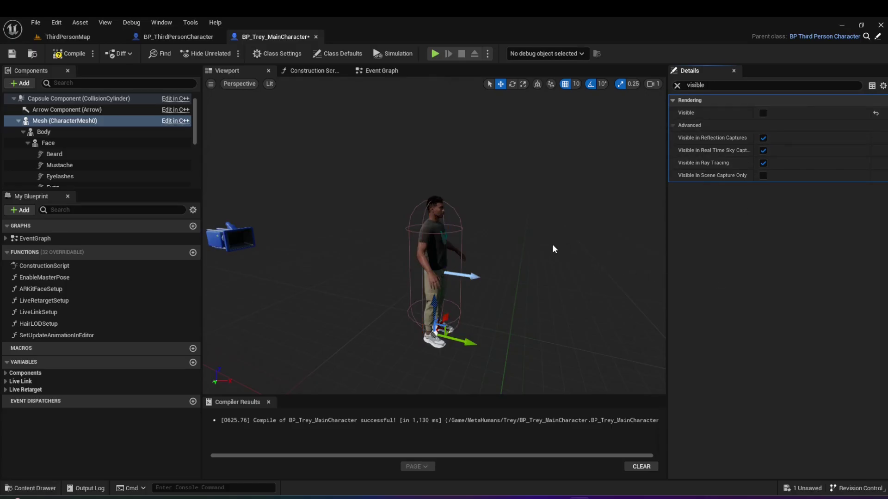
{"action": "left_click_drag", "start_coordinate": [529, 260], "coordinate": [445, 241]}
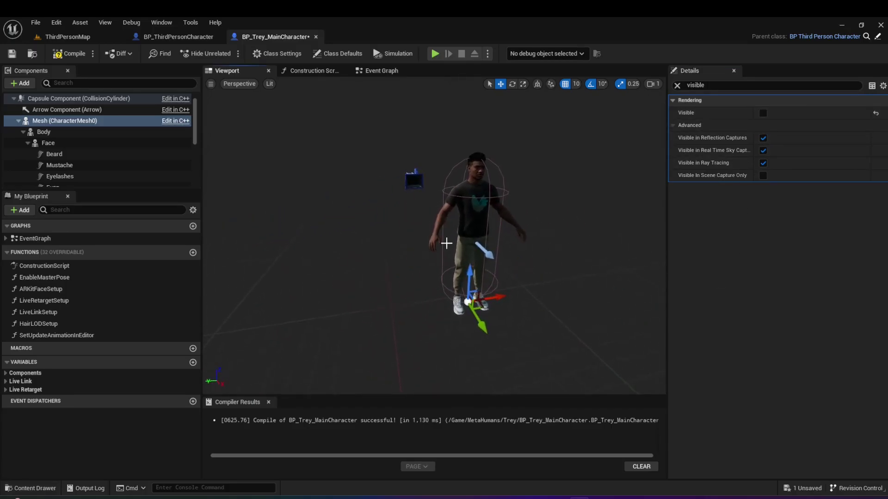
{"action": "left_click", "coordinate": [67, 54]}
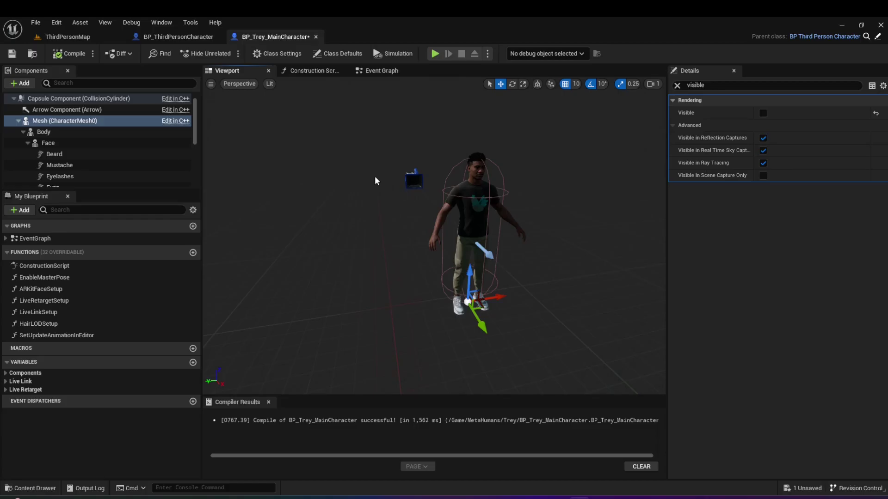
- Play-test ThirdPersonMap to check which character is controlled, and stop the session
{"action": "left_click", "coordinate": [81, 37]}
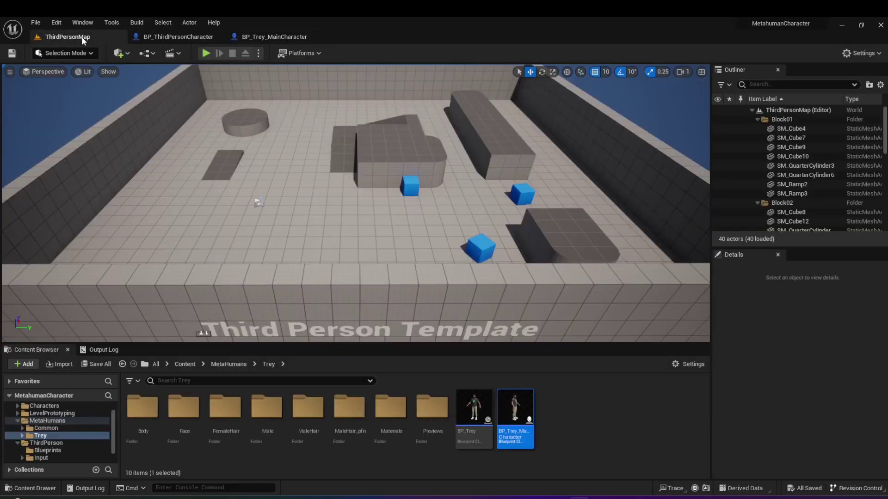
{"action": "left_click", "coordinate": [208, 54]}
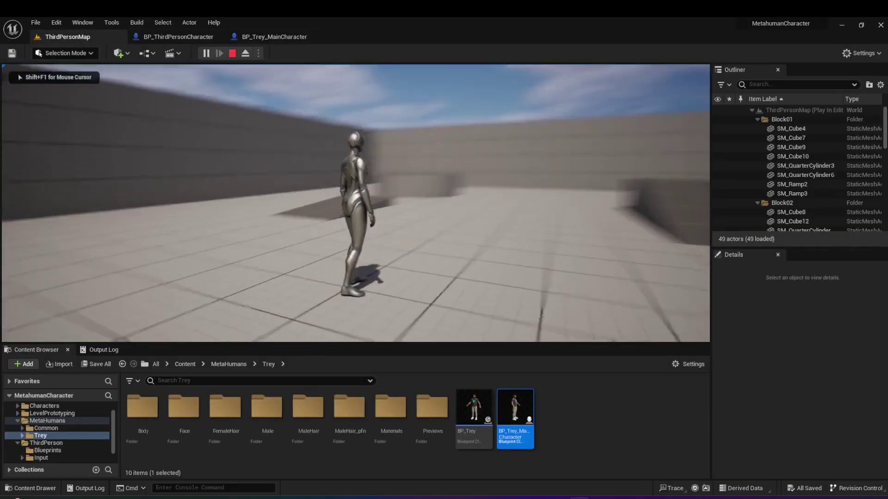
{"action": "key", "text": "w"}
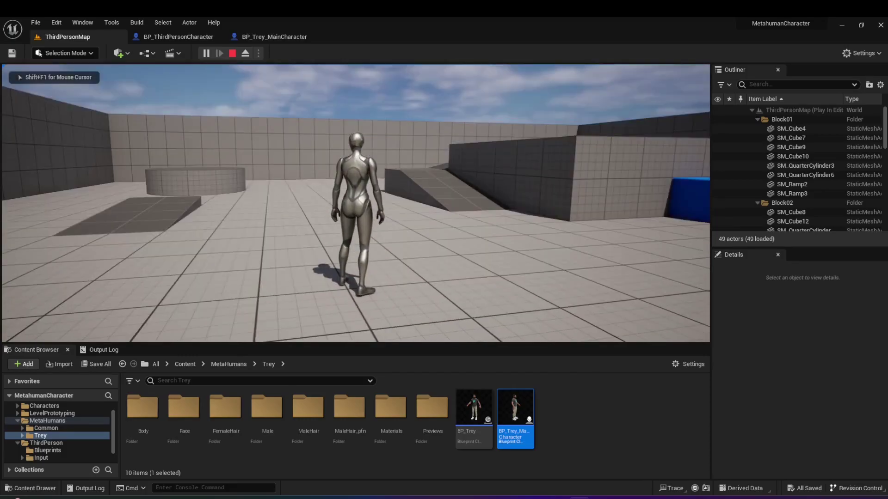
{"action": "key", "text": "Escape"}
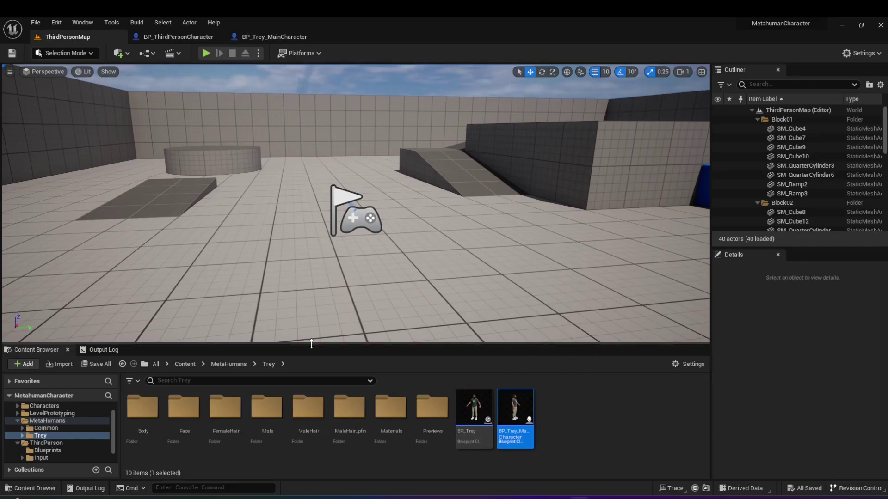
- Open the BP_ThirdPersonGameMode blueprint from the project's ThirdPerson/Blueprints folder
{"action": "left_click_drag", "start_coordinate": [311, 345], "coordinate": [319, 307]}
{"action": "left_click", "coordinate": [18, 402]}
{"action": "left_click", "coordinate": [46, 401]}
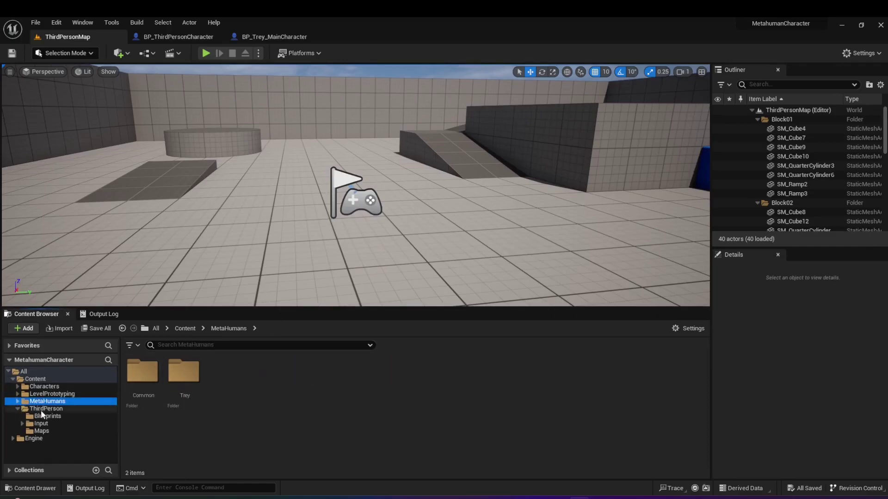
{"action": "left_click", "coordinate": [45, 409]}
{"action": "double_click", "coordinate": [141, 370]}
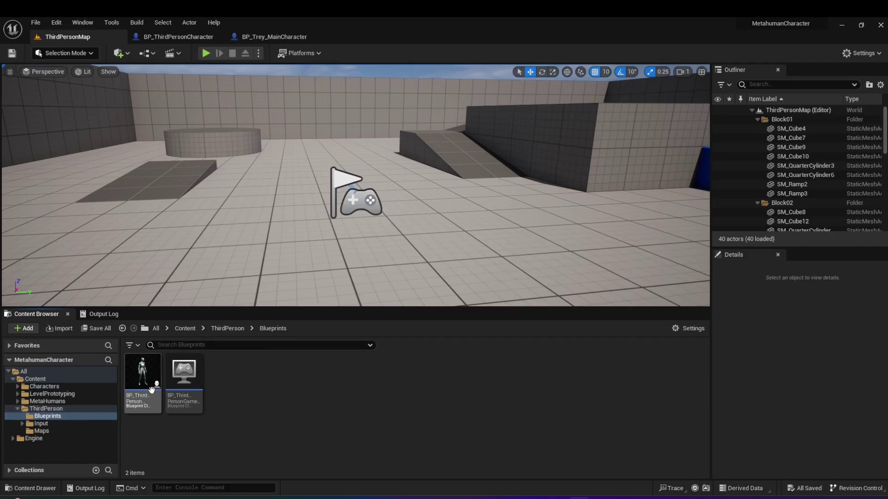
{"action": "left_click", "coordinate": [184, 400]}
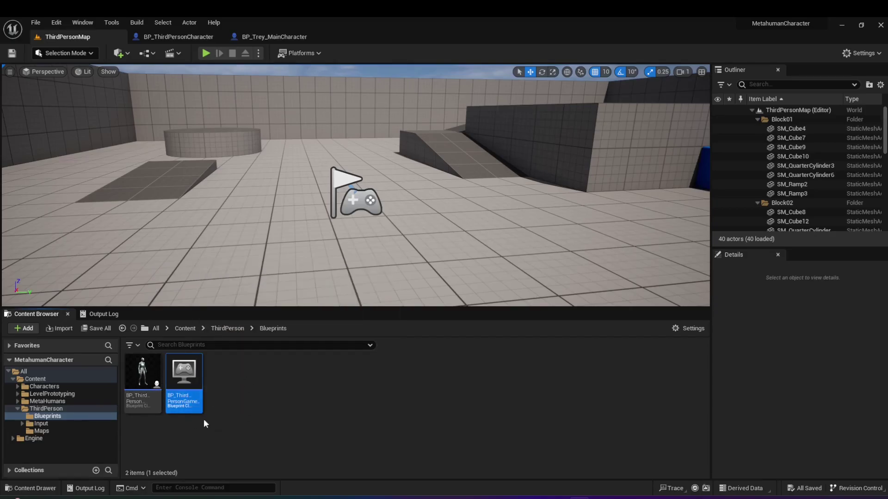
{"action": "double_click", "coordinate": [184, 371]}
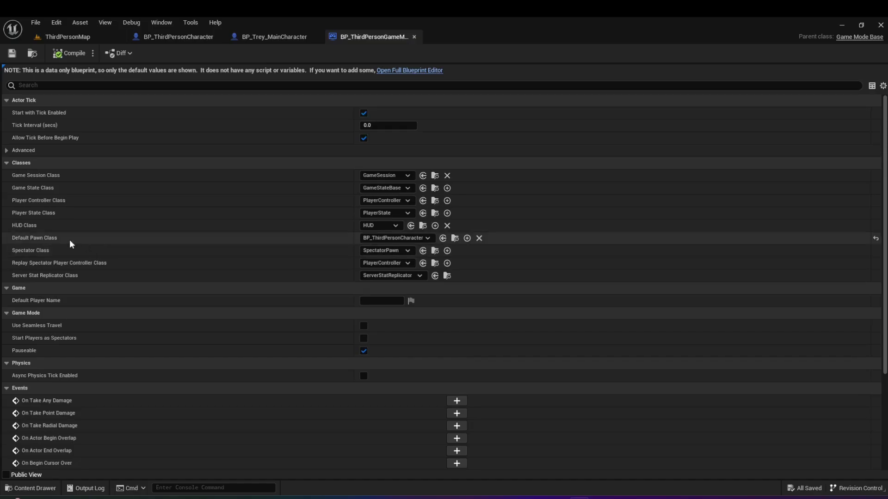
- Set the game mode's Default Pawn Class to BP_Trey_MainCharacter, and compile and save the blueprint
{"action": "left_click", "coordinate": [375, 238]}
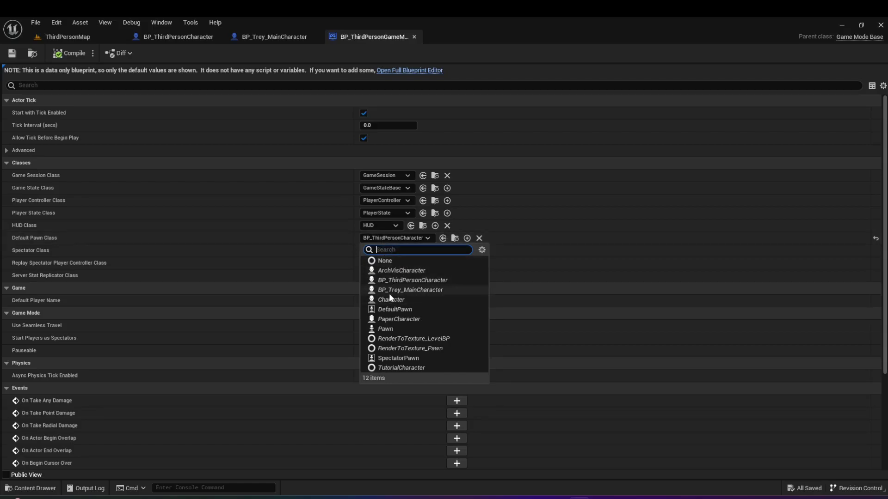
{"action": "left_click", "coordinate": [404, 291]}
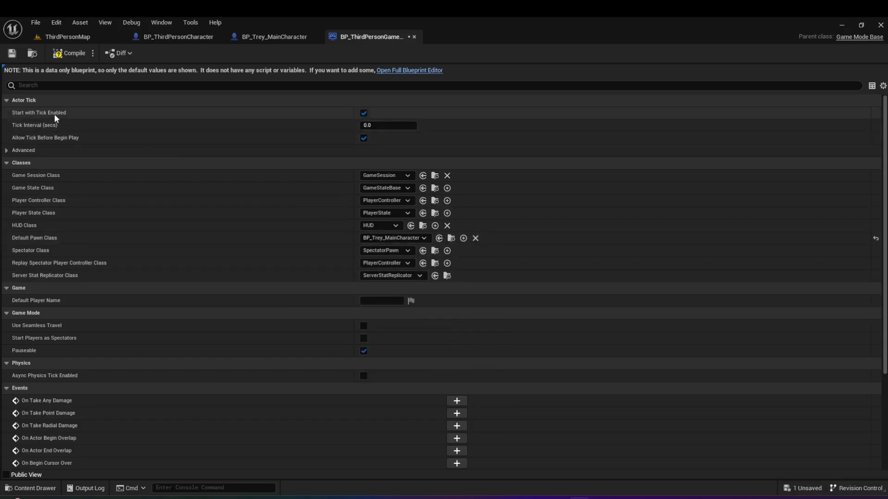
{"action": "left_click", "coordinate": [76, 55]}
{"action": "left_click", "coordinate": [12, 53]}
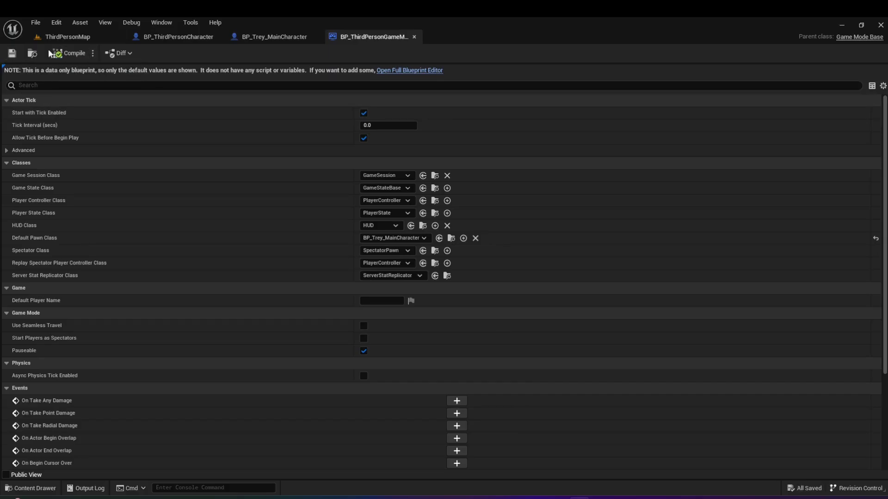
- Play-test ThirdPersonMap to check the spawned character, and stop the session
{"action": "left_click", "coordinate": [71, 38]}
{"action": "left_click", "coordinate": [205, 53]}
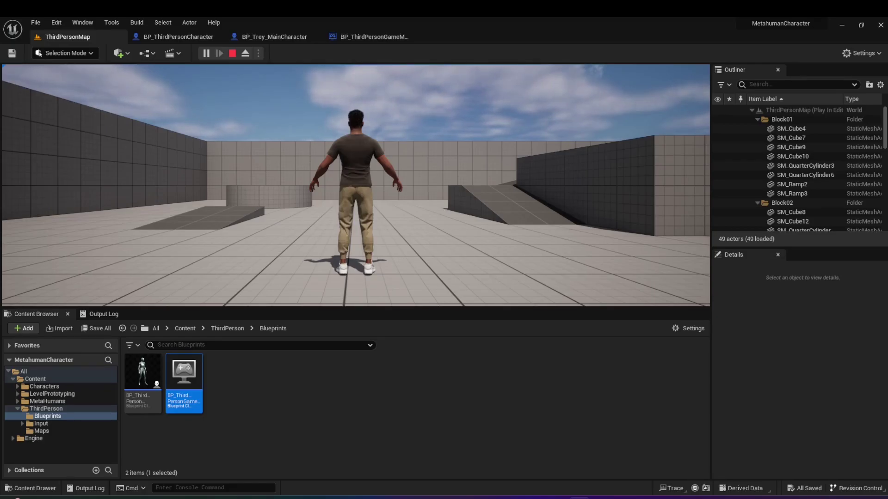
{"action": "key", "text": "Escape"}
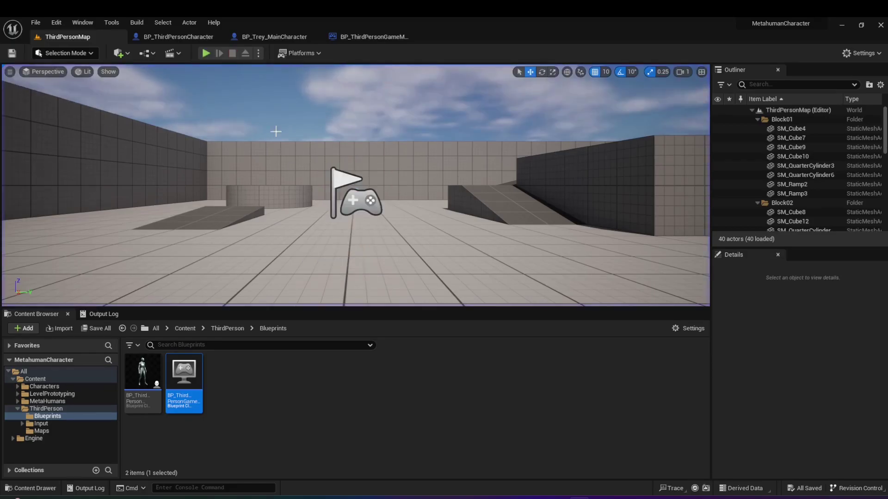
- Examine the input mapping, camera, movement and jump node groups in BP_ThirdPersonCharacter's event graph
{"action": "left_click", "coordinate": [273, 37]}
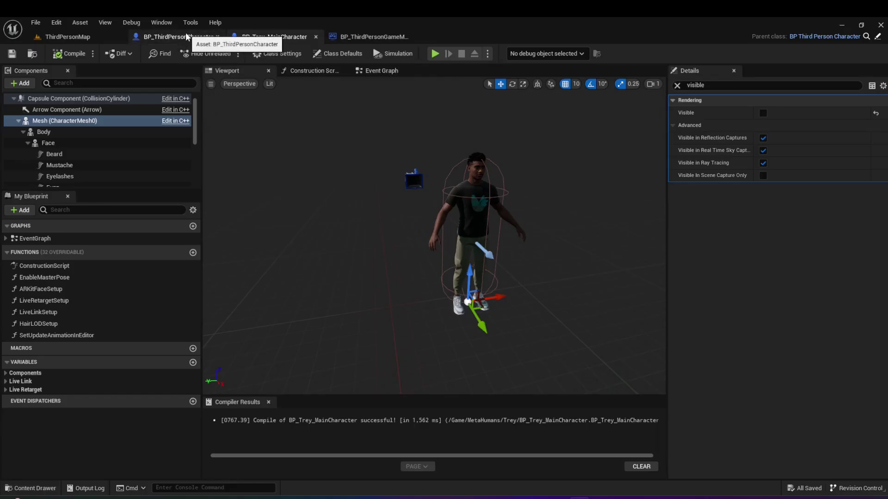
{"action": "left_click", "coordinate": [186, 37]}
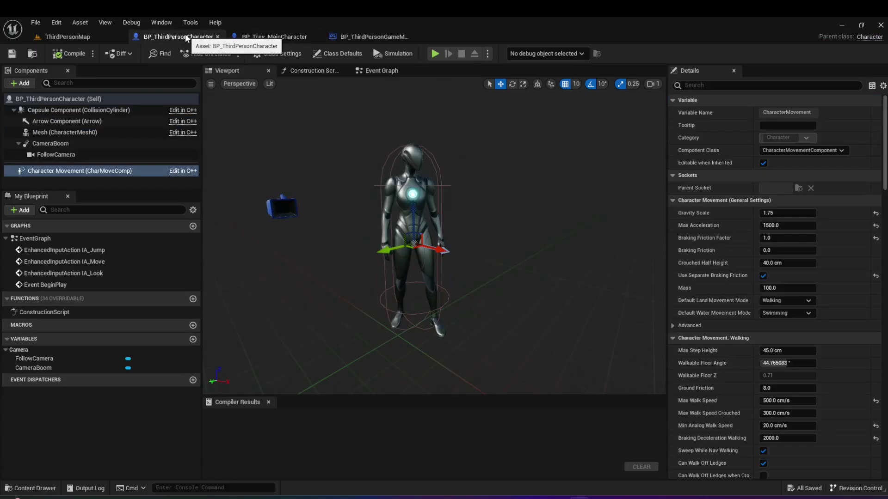
{"action": "left_click", "coordinate": [369, 71]}
{"action": "scroll", "coordinate": [299, 151], "scroll_direction": "down", "scroll_amount": 2}
{"action": "scroll", "coordinate": [278, 152], "scroll_direction": "up", "scroll_amount": 2}
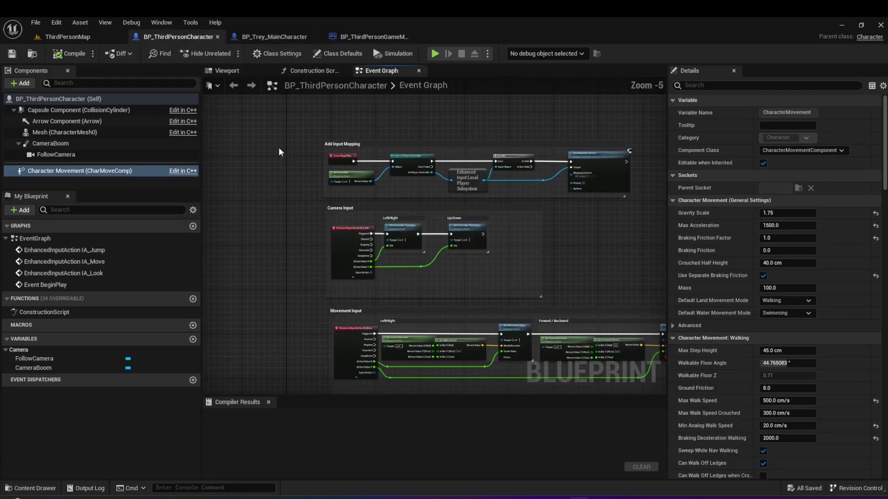
{"action": "right_click_drag", "start_coordinate": [293, 154], "coordinate": [208, 156]}
{"action": "scroll", "coordinate": [277, 148], "scroll_direction": "up", "scroll_amount": 1}
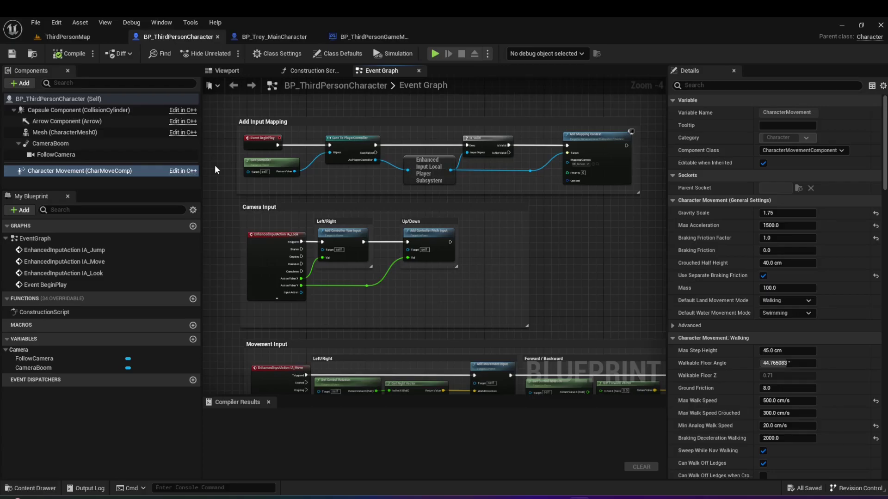
{"action": "scroll", "coordinate": [215, 166], "scroll_direction": "down", "scroll_amount": 1}
{"action": "scroll", "coordinate": [215, 166], "scroll_direction": "up", "scroll_amount": 1}
{"action": "mouse_move", "coordinate": [213, 216]}
{"action": "right_mouse_down"}
{"action": "mouse_move", "coordinate": [213, 99]}
{"action": "mouse_move", "coordinate": [217, 207]}
{"action": "right_mouse_up"}
{"action": "scroll", "coordinate": [222, 231], "scroll_direction": "down", "scroll_amount": 1}
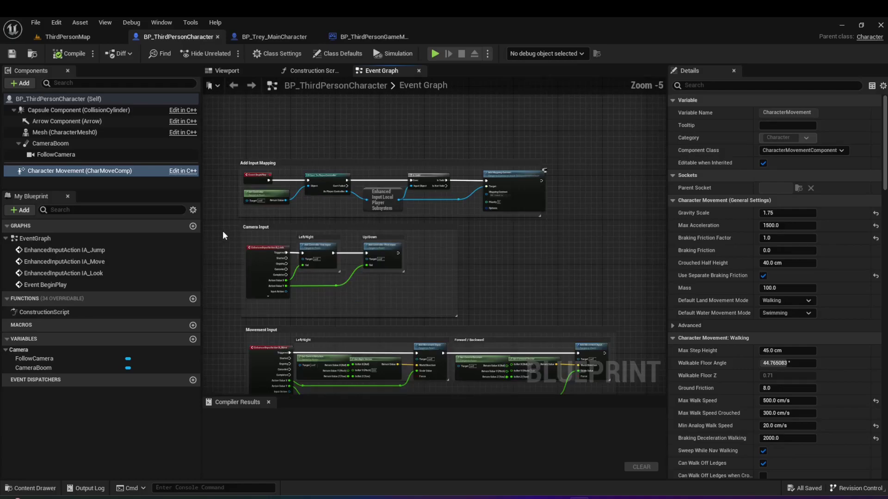
{"action": "scroll", "coordinate": [223, 231], "scroll_direction": "up", "scroll_amount": 2}
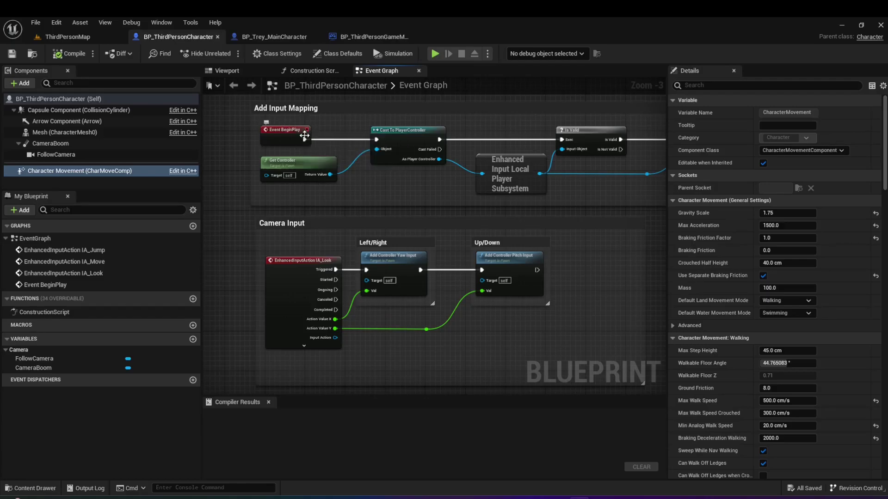
{"action": "scroll", "coordinate": [335, 271], "scroll_direction": "down", "scroll_amount": 2}
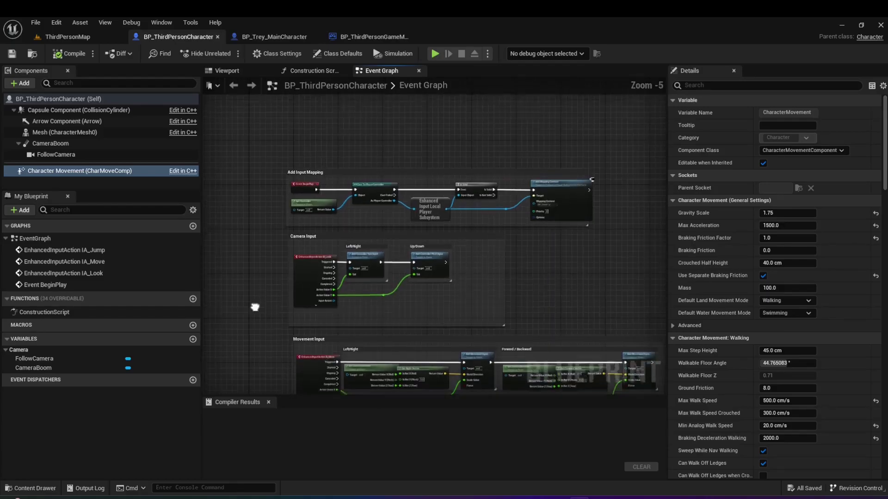
{"action": "right_click_drag", "start_coordinate": [255, 307], "coordinate": [237, 240]}
{"action": "scroll", "coordinate": [239, 223], "scroll_direction": "down", "scroll_amount": 1}
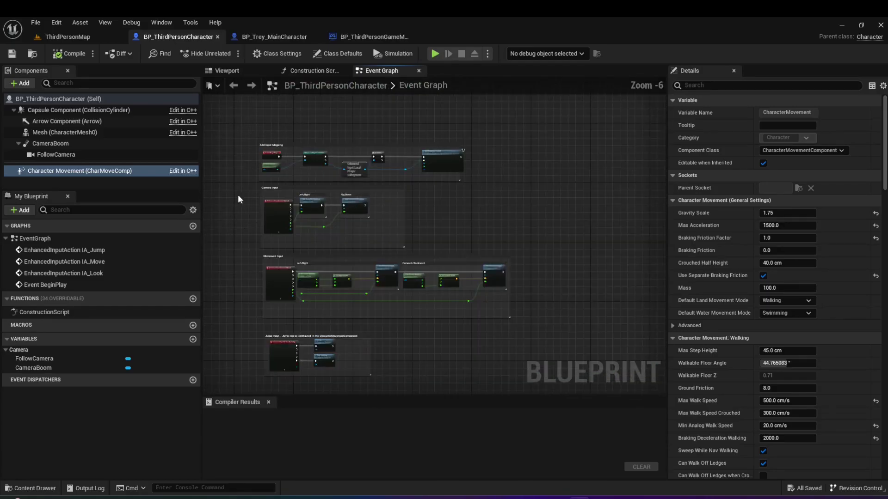
- Copy all node groups from BP_ThirdPersonCharacter's event graph, and move the Live Link Body Setup group aside in BP_Trey_MainCharacter's event graph
{"action": "left_click_drag", "start_coordinate": [234, 130], "coordinate": [508, 378]}
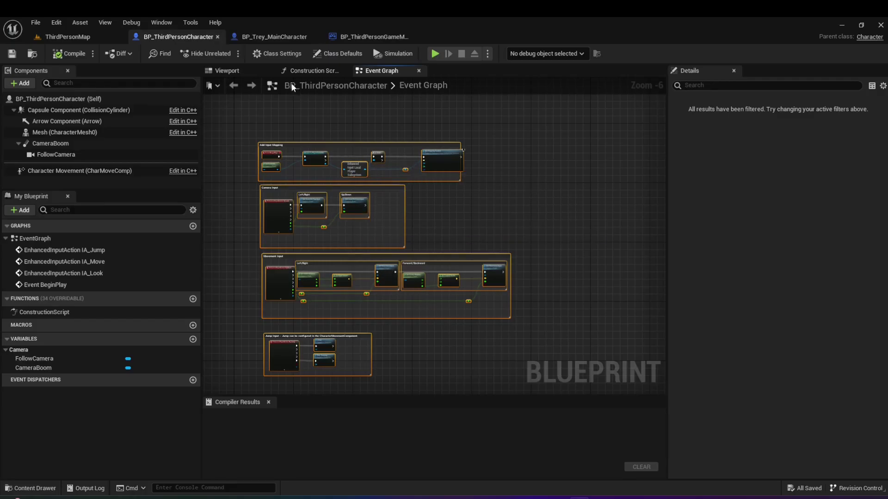
{"action": "left_click", "coordinate": [275, 36]}
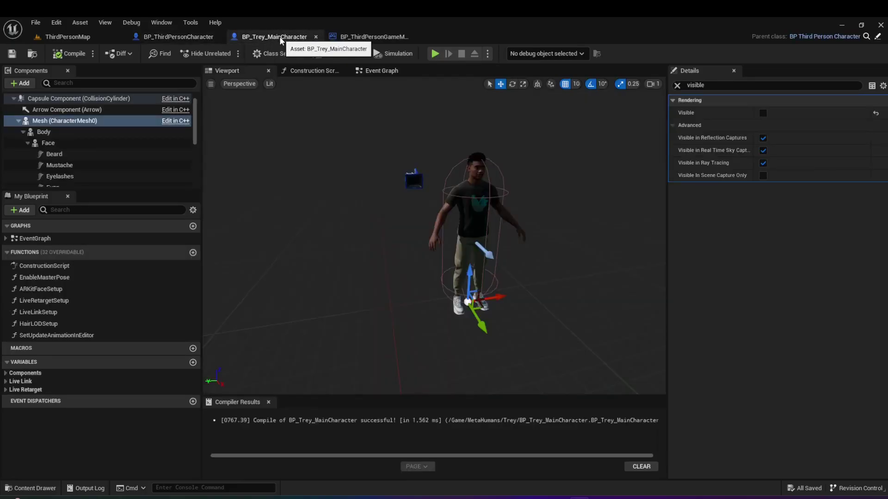
{"action": "left_click", "coordinate": [380, 71]}
{"action": "scroll", "coordinate": [321, 170], "scroll_direction": "down", "scroll_amount": 2}
{"action": "left_click_drag", "start_coordinate": [273, 144], "coordinate": [445, 245]}
{"action": "left_click_drag", "start_coordinate": [365, 159], "coordinate": [516, 124]}
- Paste the copied input node groups into BP_Trey_MainCharacter's event graph and place them below the existing nodes
{"action": "left_click", "coordinate": [284, 289]}
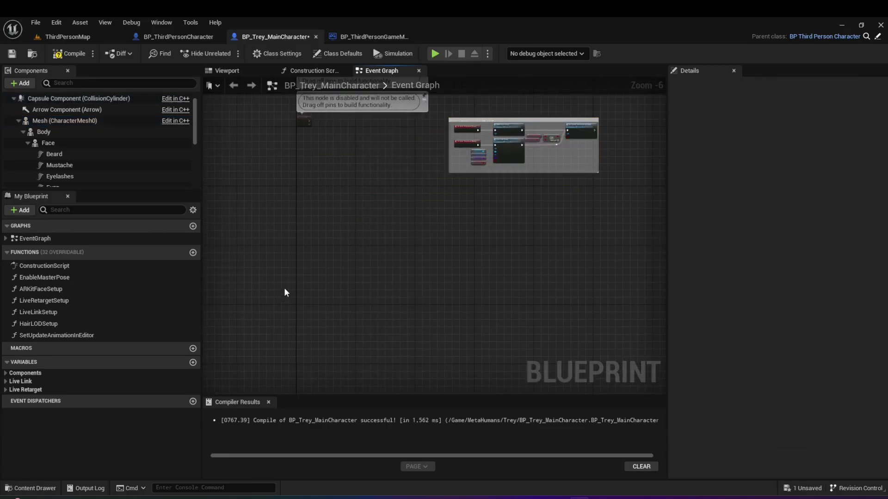
{"action": "key", "text": "ctrl+v"}
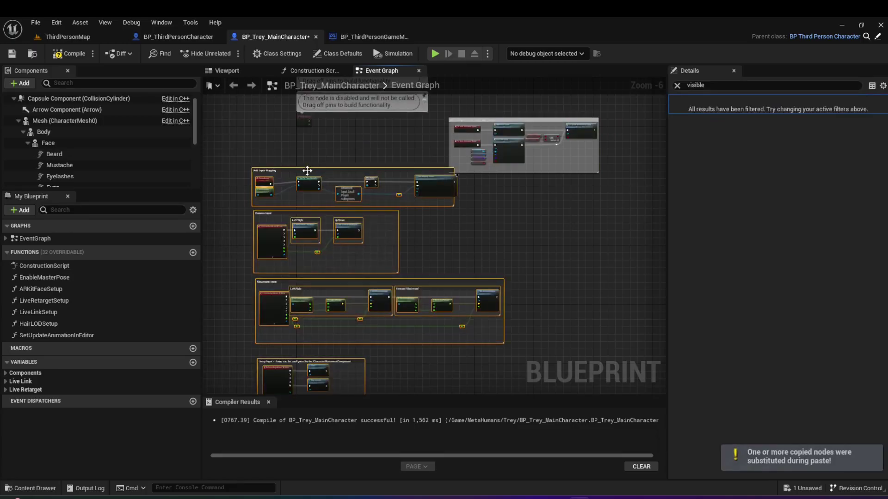
{"action": "left_click_drag", "start_coordinate": [283, 175], "coordinate": [331, 198]}
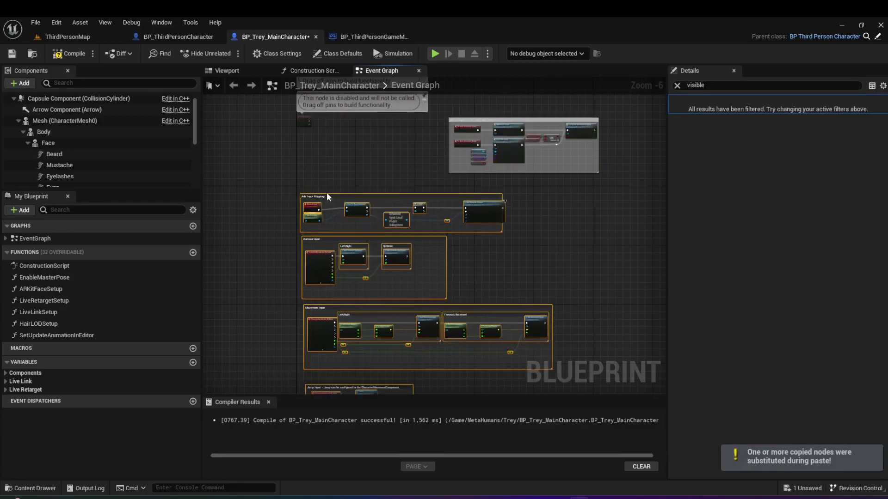
{"action": "left_click", "coordinate": [263, 188]}
- Compare the pasted Add Input Mapping group with the original in BP_ThirdPersonCharacter, and delete its substituted CustomEvent node
{"action": "scroll", "coordinate": [279, 197], "scroll_direction": "up", "scroll_amount": 2}
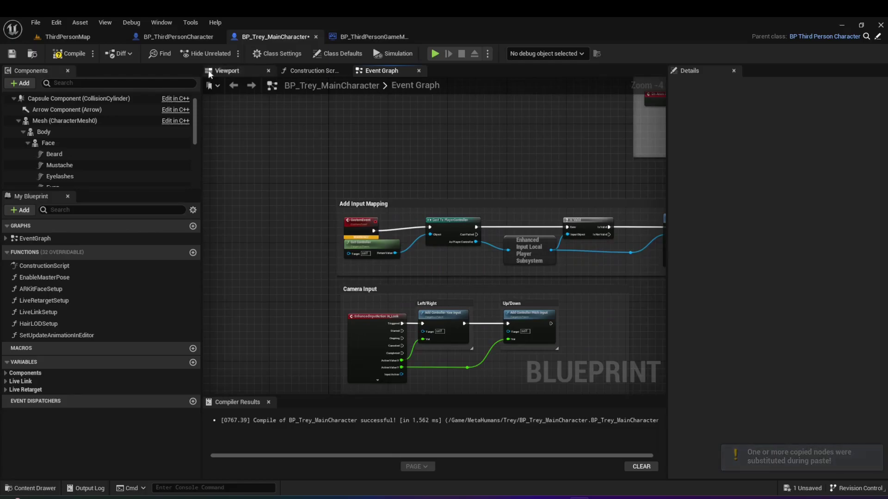
{"action": "left_click", "coordinate": [192, 38]}
{"action": "scroll", "coordinate": [272, 133], "scroll_direction": "up", "scroll_amount": 2}
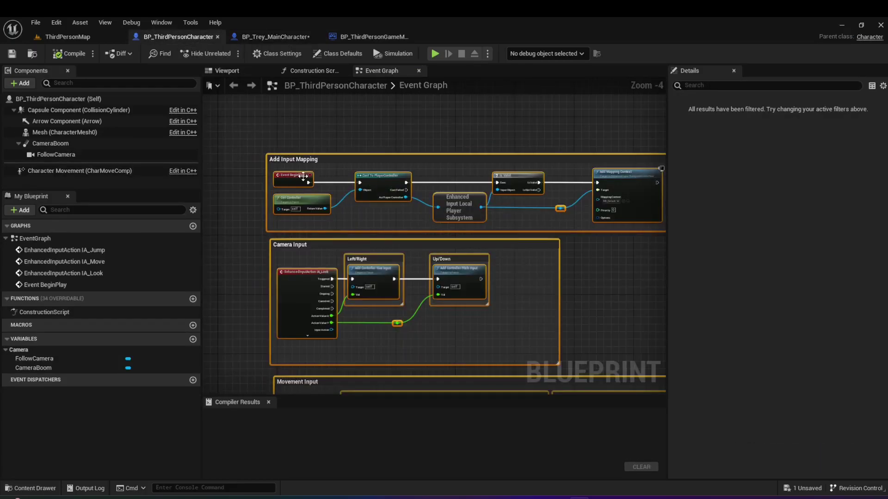
{"action": "left_click", "coordinate": [276, 36]}
{"action": "scroll", "coordinate": [340, 166], "scroll_direction": "up", "scroll_amount": 2}
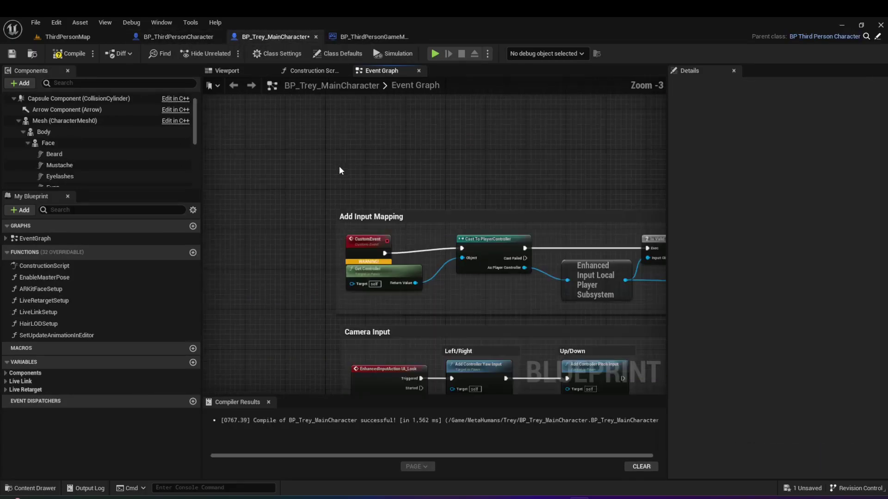
{"action": "scroll", "coordinate": [347, 186], "scroll_direction": "down", "scroll_amount": 1}
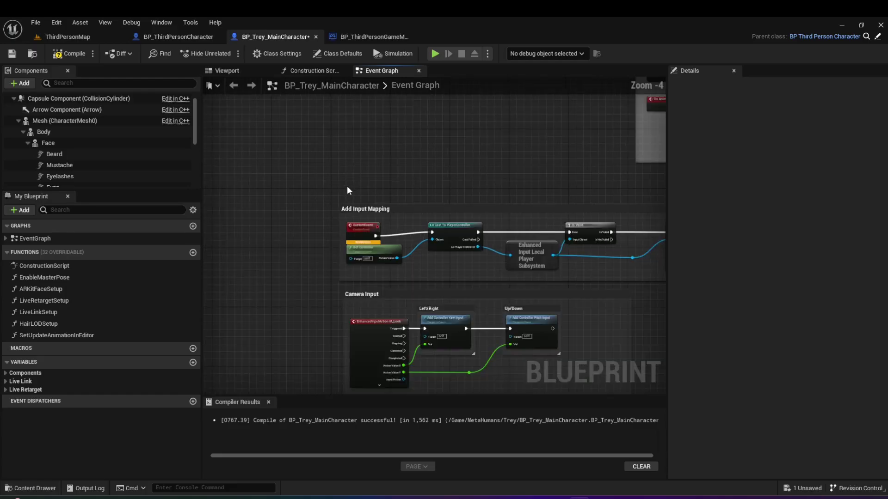
{"action": "scroll", "coordinate": [346, 186], "scroll_direction": "up", "scroll_amount": 1}
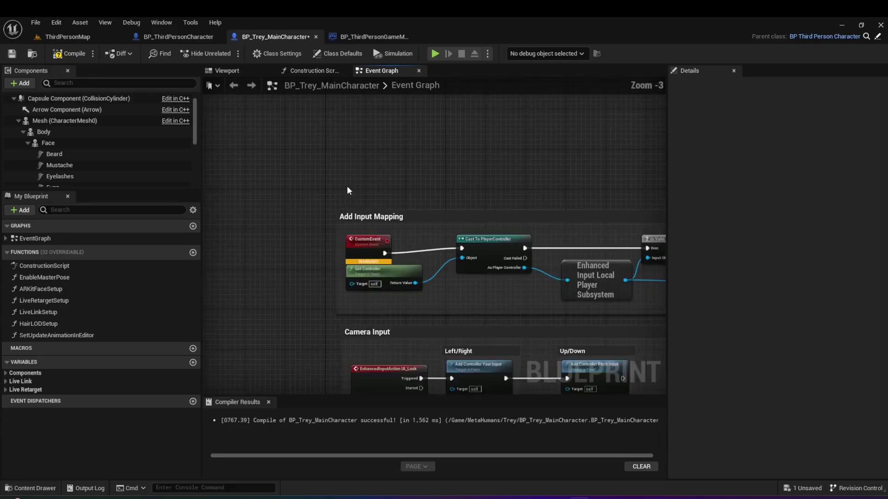
{"action": "left_click", "coordinate": [383, 237]}
{"action": "key", "text": "Delete"}
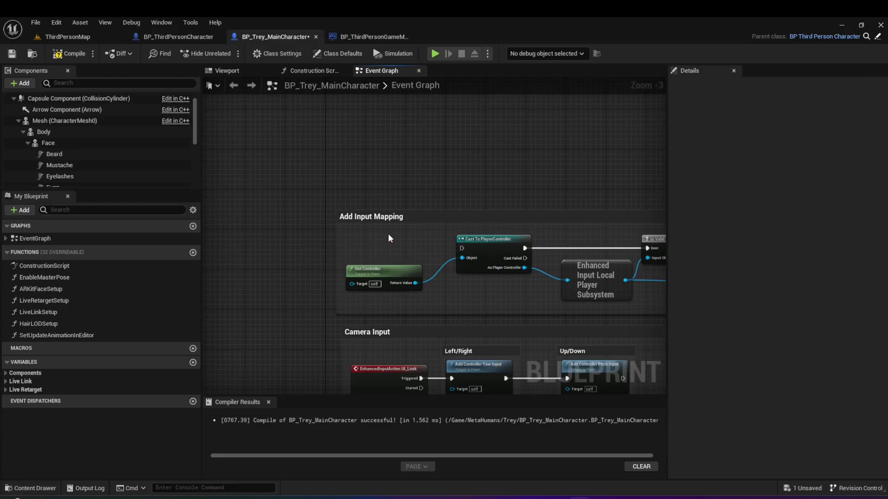
- Move the Event BeginPlay and Hair LODSetup nodes together to just before the Add Input Mapping group
{"action": "right_click_drag", "start_coordinate": [386, 167], "coordinate": [303, 246]}
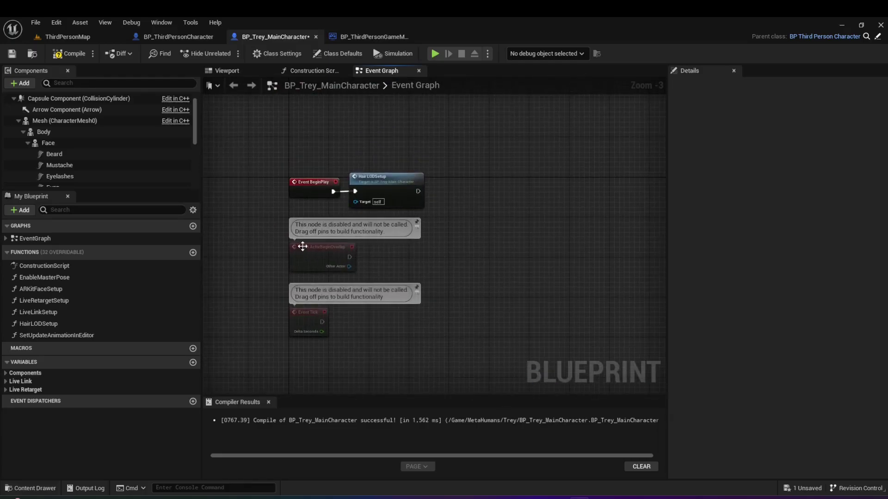
{"action": "left_click_drag", "start_coordinate": [268, 158], "coordinate": [407, 209]}
{"action": "scroll", "coordinate": [407, 209], "scroll_direction": "down", "scroll_amount": 1}
{"action": "right_click_drag", "start_coordinate": [407, 209], "coordinate": [422, 140]}
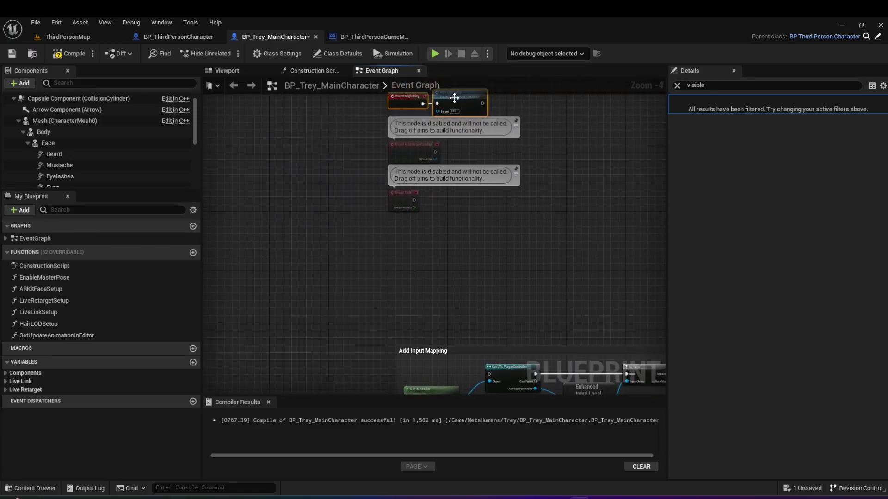
{"action": "left_click_drag", "start_coordinate": [454, 98], "coordinate": [331, 364]}
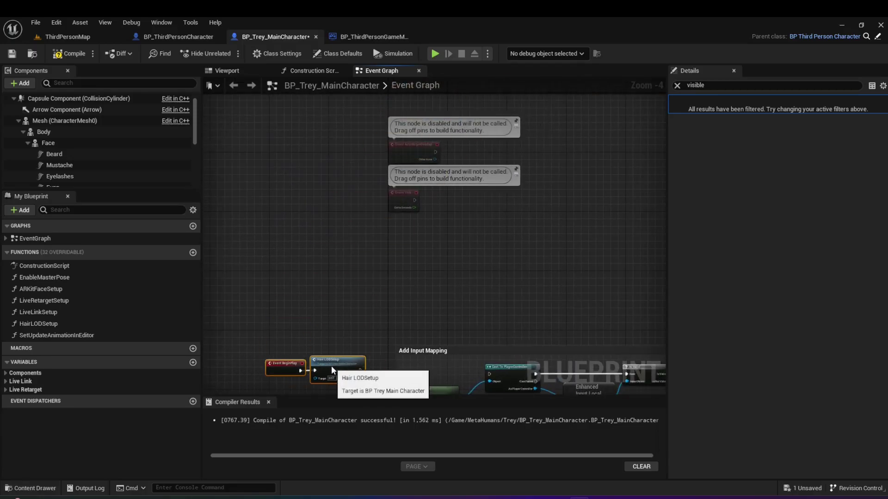
{"action": "left_click", "coordinate": [364, 342]}
- Connect Hair LODSetup's execution output to Cast To PlayerController, and compile and save BP_Trey_MainCharacter
{"action": "scroll", "coordinate": [363, 343], "scroll_direction": "up", "scroll_amount": 1}
{"action": "right_click_drag", "start_coordinate": [363, 343], "coordinate": [384, 220]}
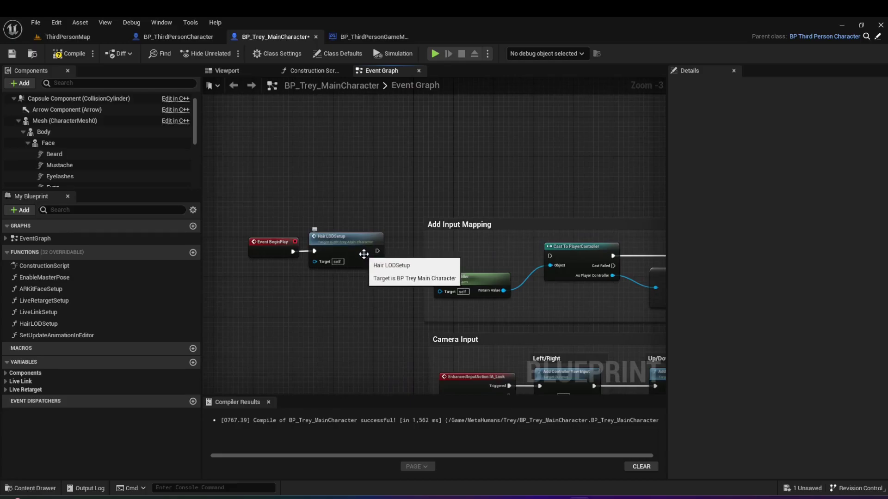
{"action": "left_click_drag", "start_coordinate": [377, 251], "coordinate": [549, 256]}
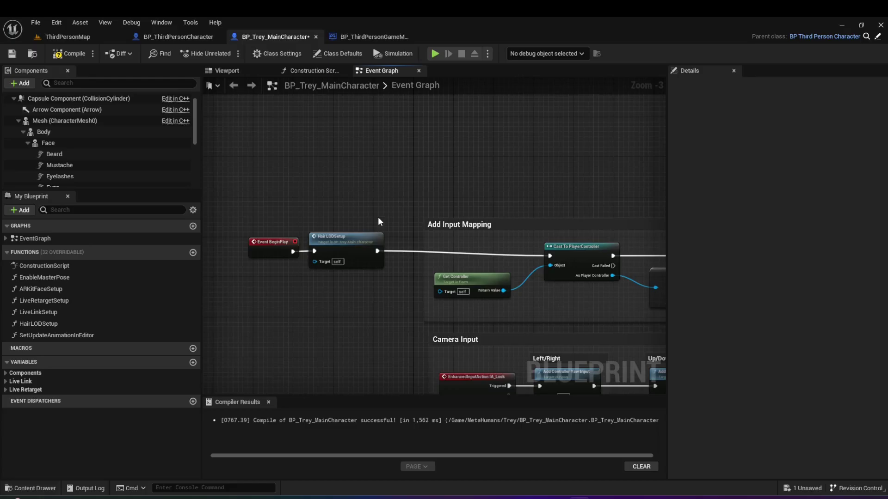
{"action": "scroll", "coordinate": [378, 222], "scroll_direction": "down", "scroll_amount": 2}
{"action": "right_click_drag", "start_coordinate": [378, 222], "coordinate": [266, 159]}
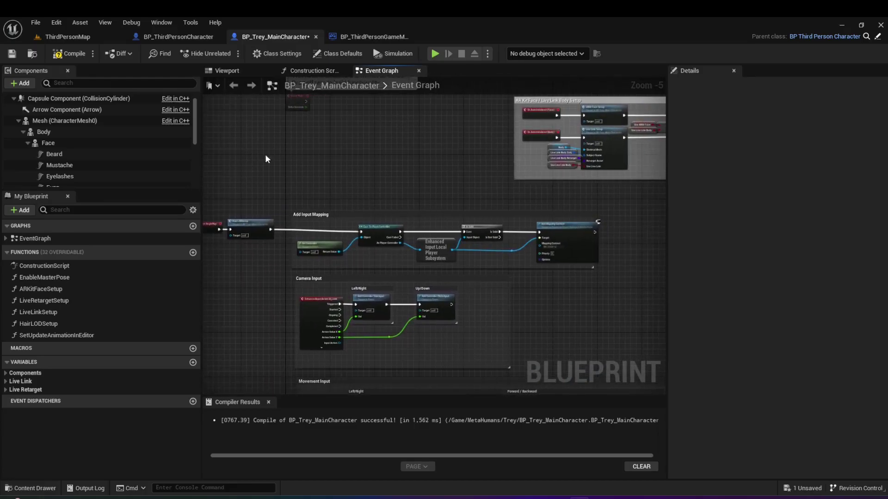
{"action": "left_click", "coordinate": [76, 55]}
{"action": "left_click", "coordinate": [12, 54]}
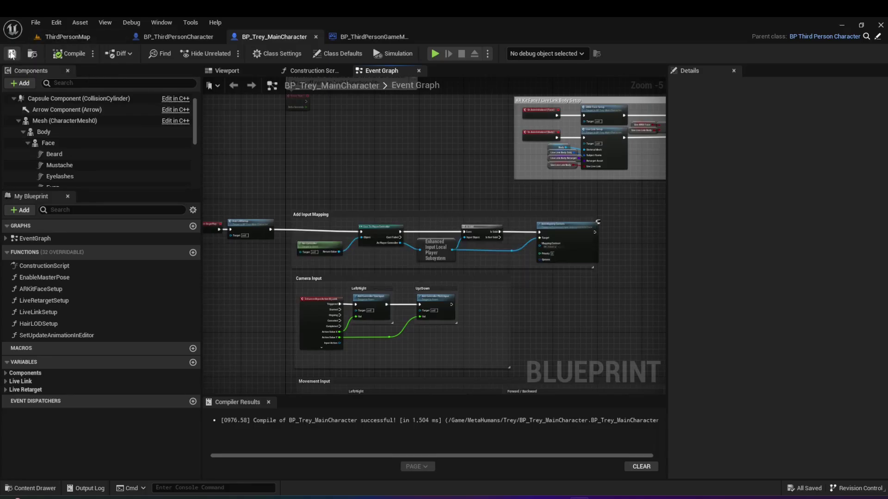
- Play-test ThirdPersonMap, moving the MetaHuman character backward and forward, and end the play session
{"action": "left_click", "coordinate": [71, 40]}
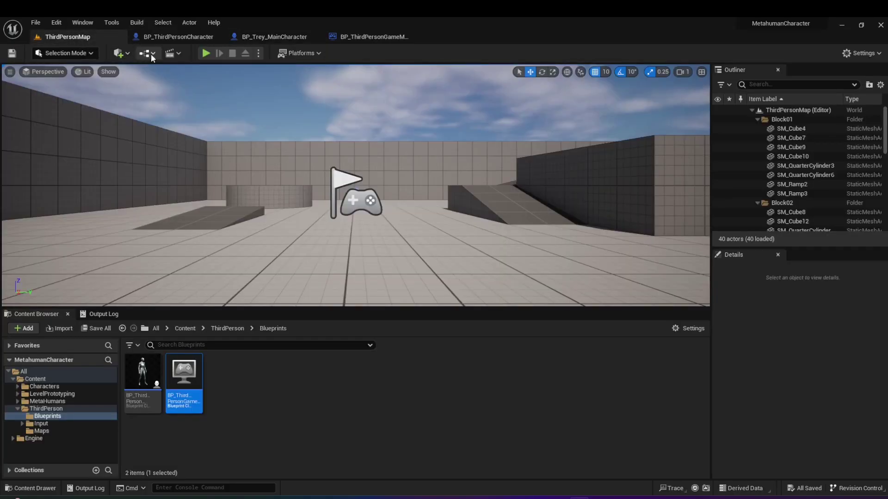
{"action": "left_click", "coordinate": [206, 53]}
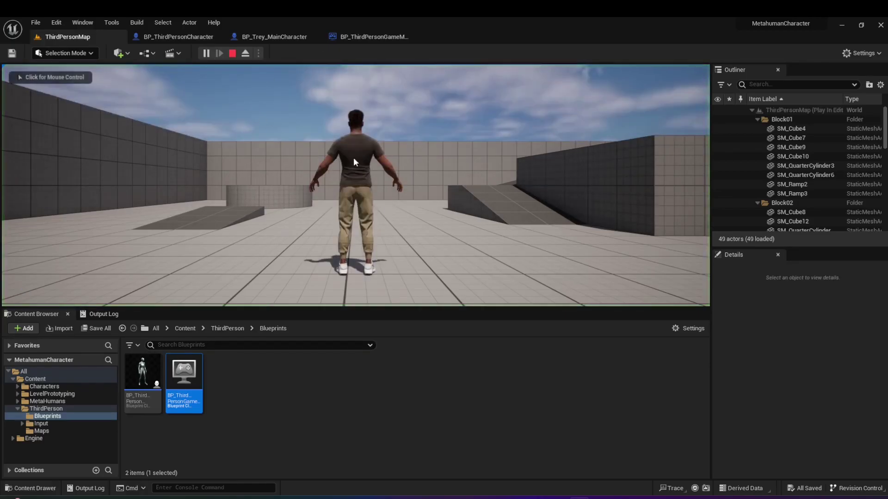
{"action": "key", "text": "s"}
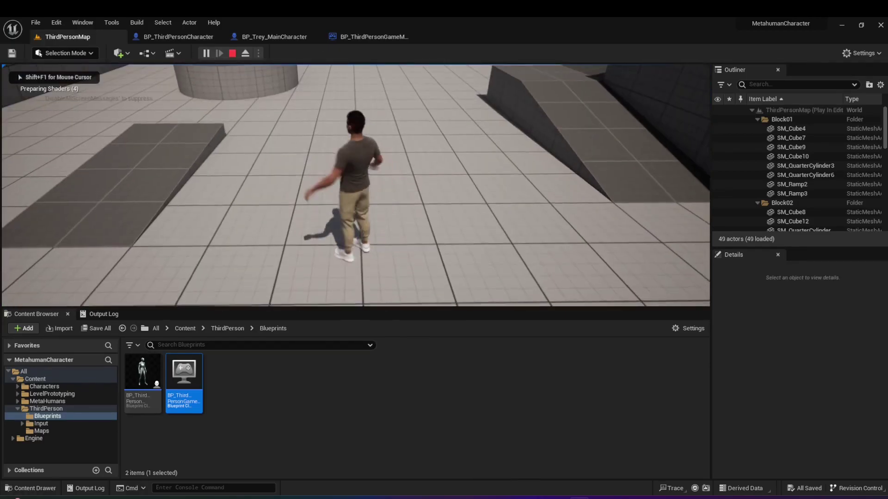
{"action": "key", "text": "w"}
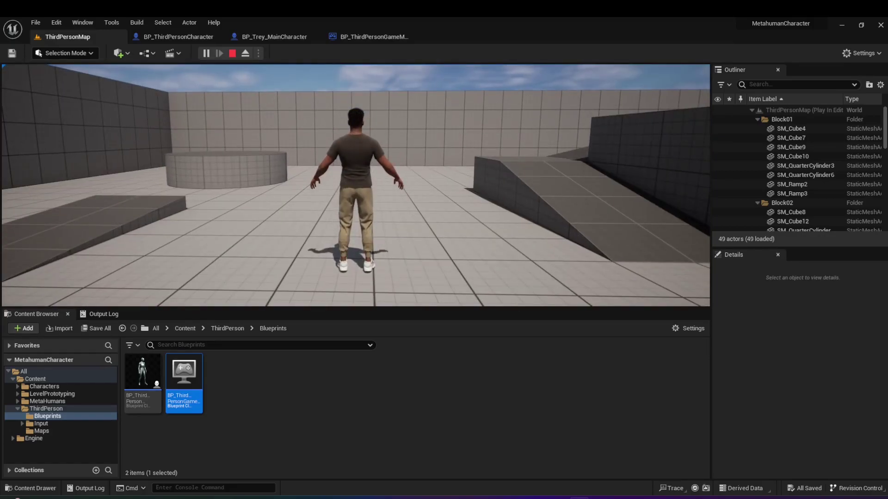
{"action": "key", "text": "Escape"}
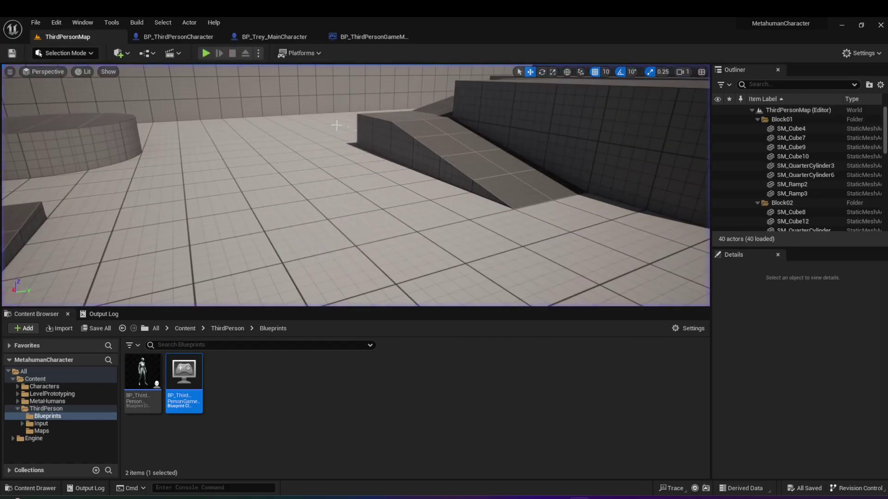
- Enable the default value of the UseLiveRetargetMode variable in BP_Trey_MainCharacter's Live Retarget category
{"action": "left_click", "coordinate": [254, 40]}
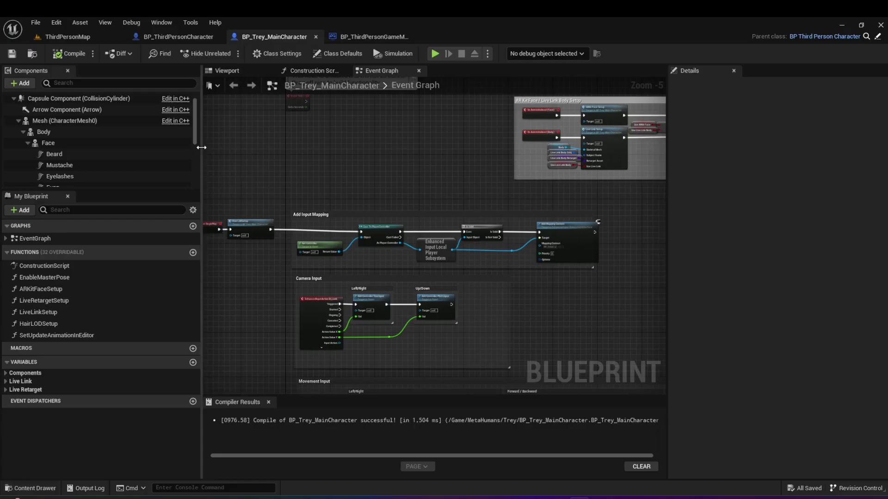
{"action": "left_click_drag", "start_coordinate": [202, 146], "coordinate": [212, 166]}
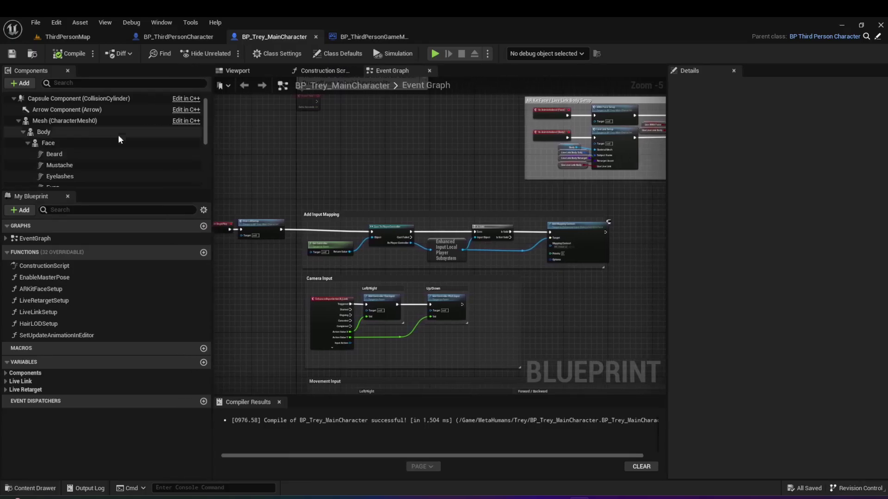
{"action": "left_click", "coordinate": [60, 134]}
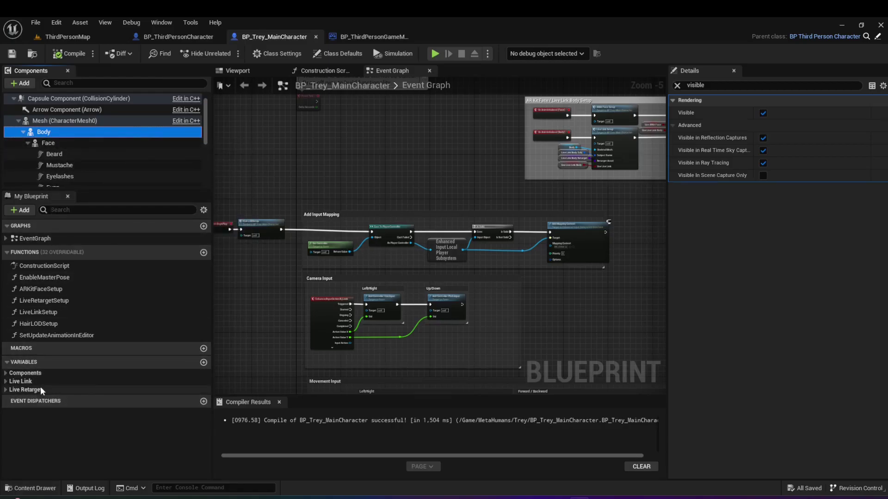
{"action": "left_click", "coordinate": [8, 390]}
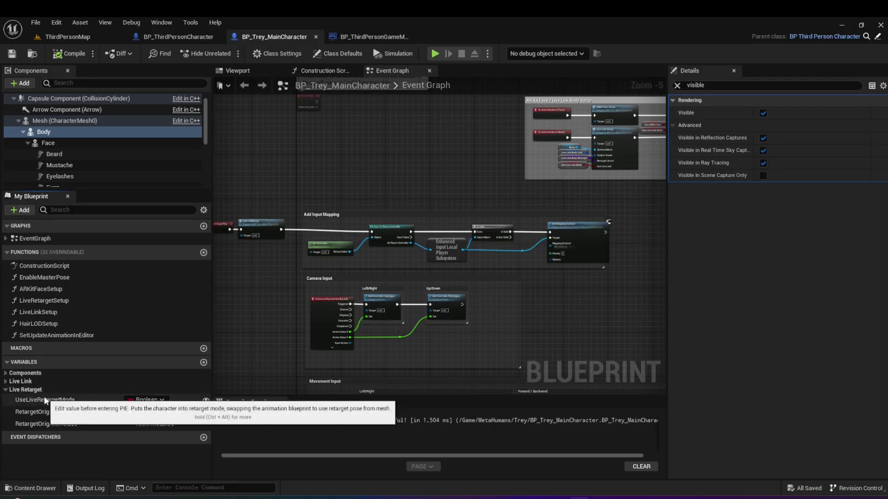
{"action": "mouse_move", "coordinate": [43, 396]}
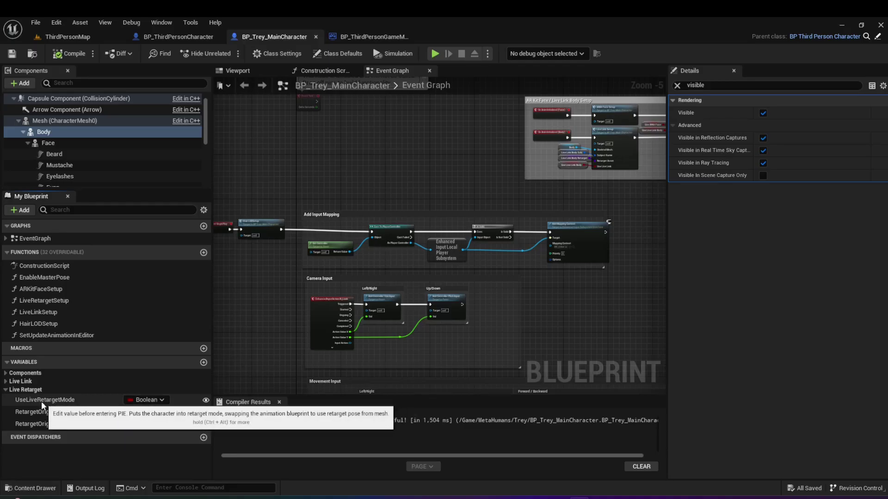
{"action": "left_click", "coordinate": [41, 401]}
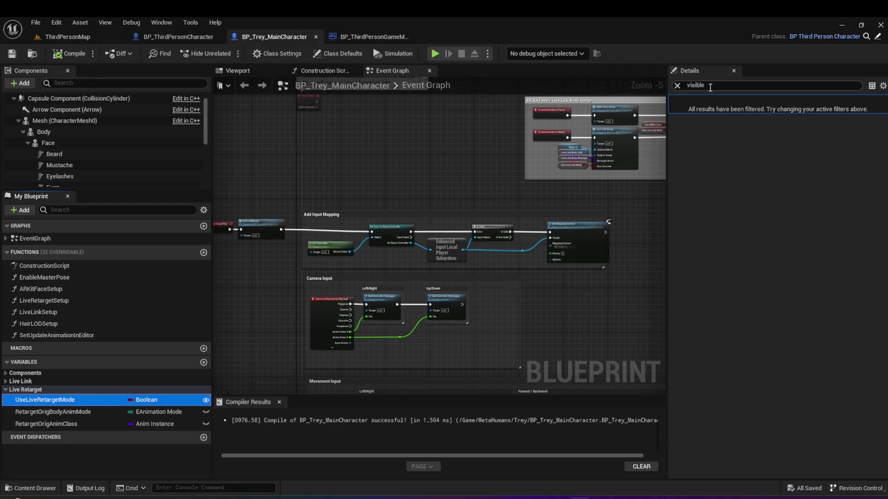
{"action": "left_click", "coordinate": [687, 86]}
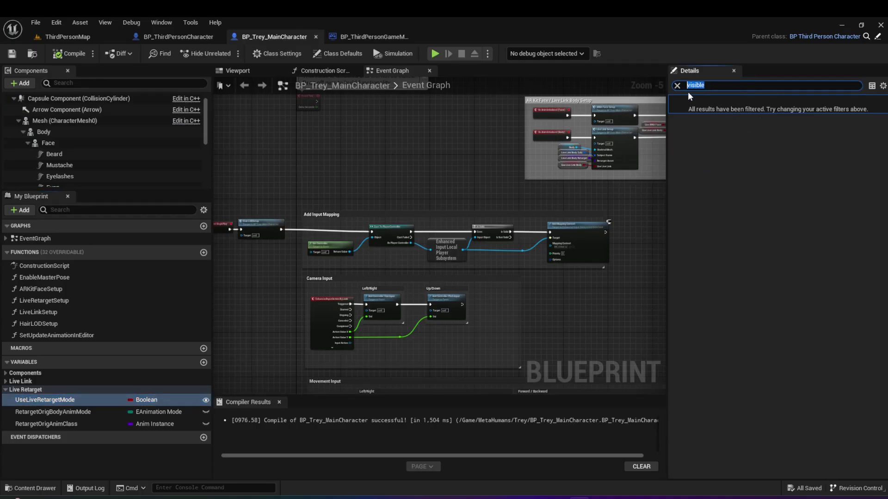
{"action": "key", "text": "BackSpace"}
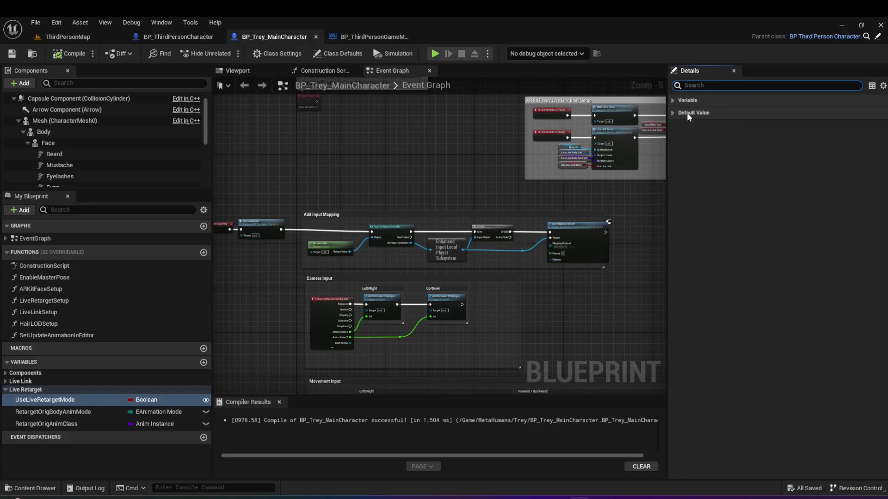
{"action": "left_click", "coordinate": [672, 112]}
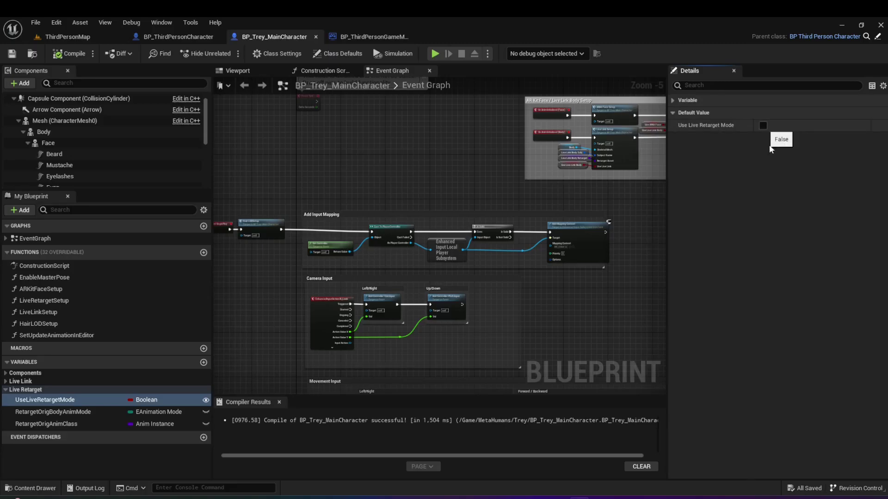
{"action": "left_click", "coordinate": [762, 125]}
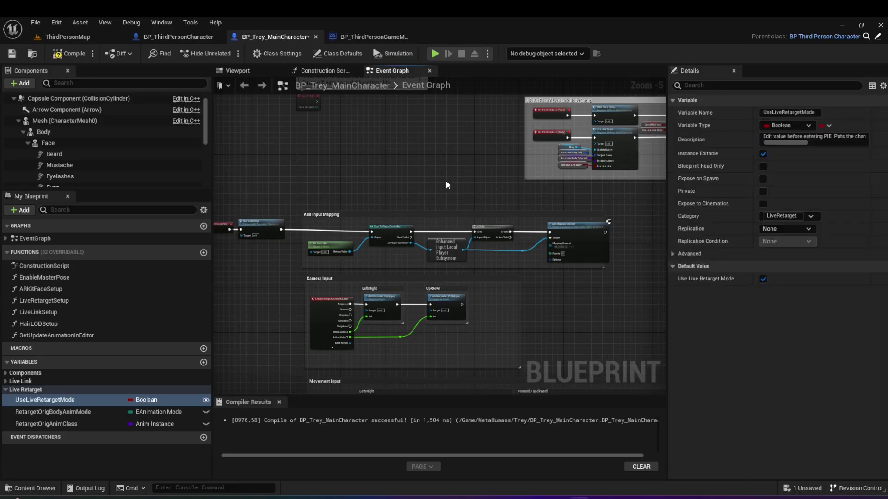
- Set the Mesh (CharacterMesh0) component's Visibility Based Anim Tick Option to Always Tick Pose and Refresh Bones, and compile and save the blueprint
{"action": "left_click", "coordinate": [238, 70]}
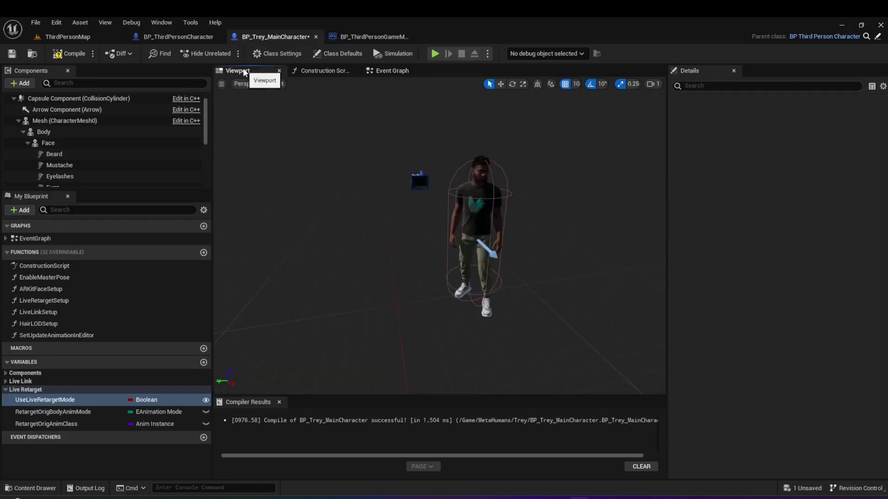
{"action": "scroll", "coordinate": [449, 178], "scroll_direction": "up", "scroll_amount": 3}
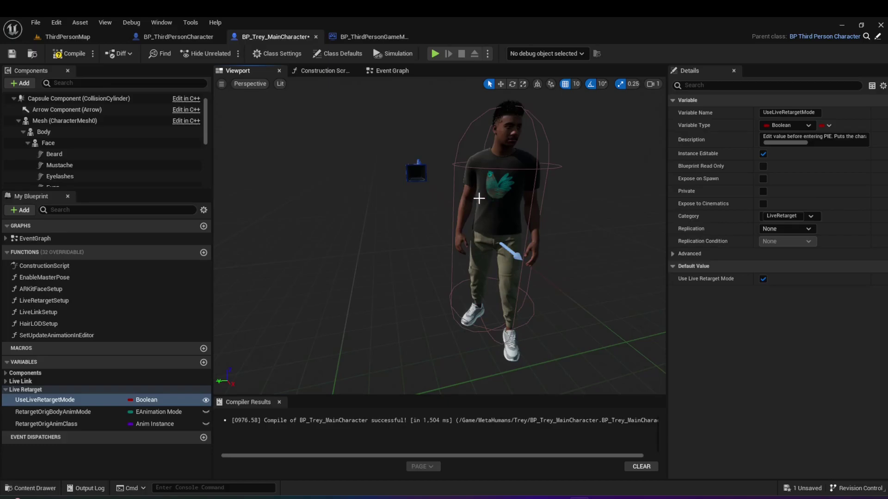
{"action": "scroll", "coordinate": [479, 198], "scroll_direction": "down", "scroll_amount": 3}
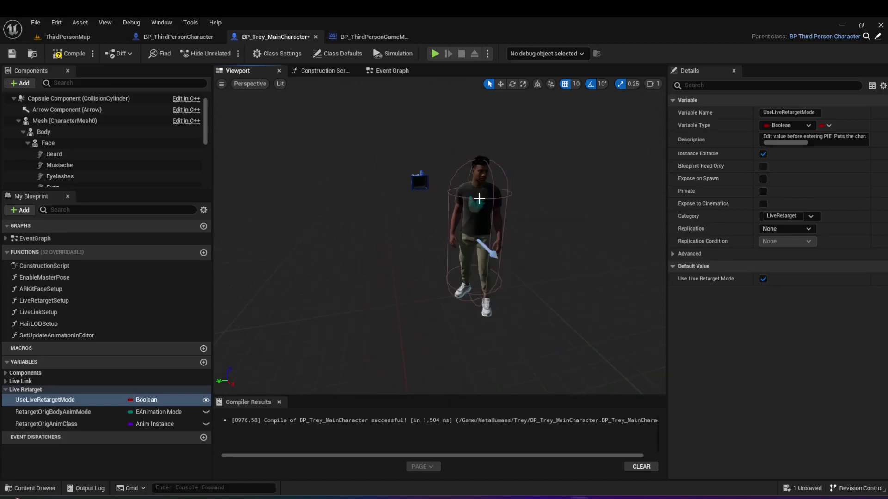
{"action": "scroll", "coordinate": [479, 199], "scroll_direction": "up", "scroll_amount": 3}
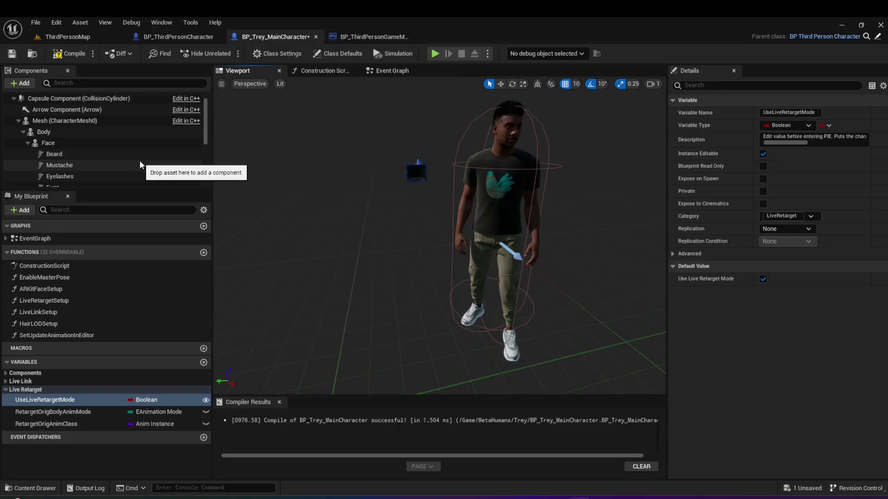
{"action": "left_click", "coordinate": [64, 121]}
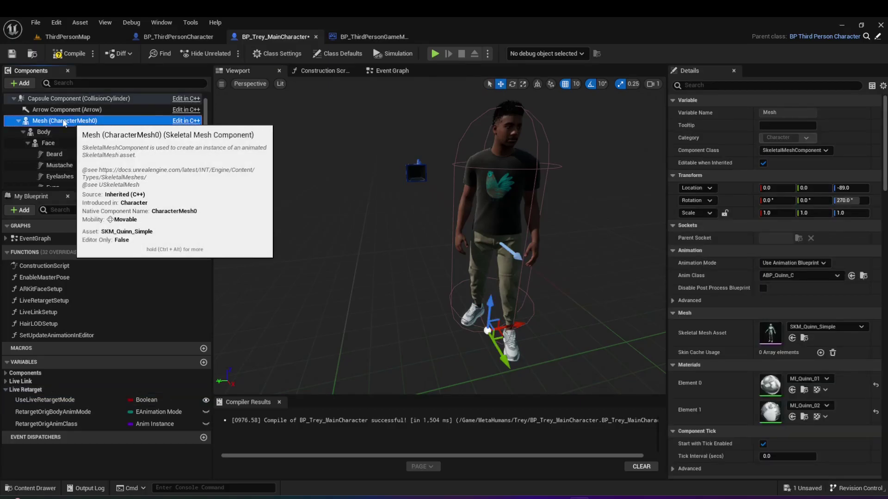
{"action": "left_click", "coordinate": [726, 85]}
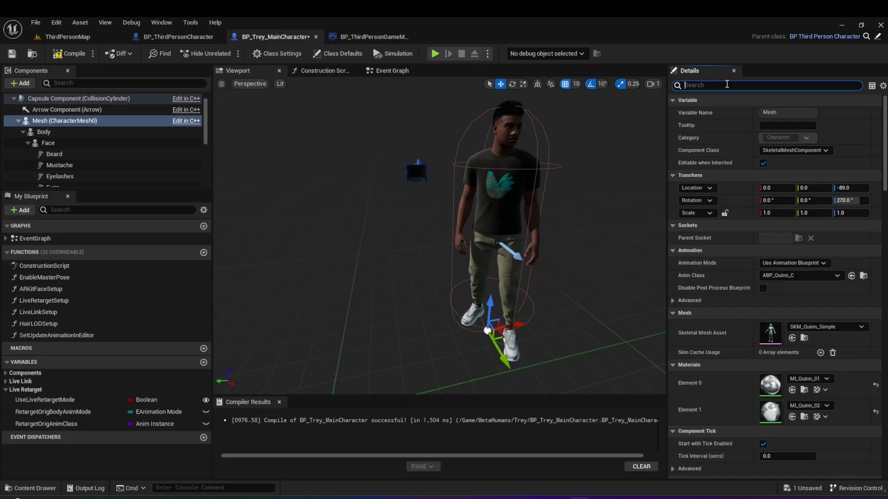
{"action": "type", "text": "visibility"}
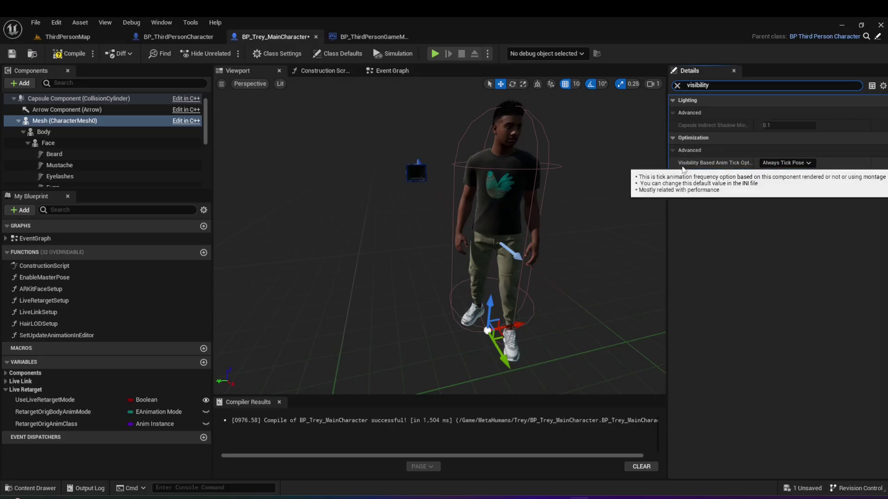
{"action": "mouse_move", "coordinate": [701, 167]}
{"action": "left_click", "coordinate": [789, 167]}
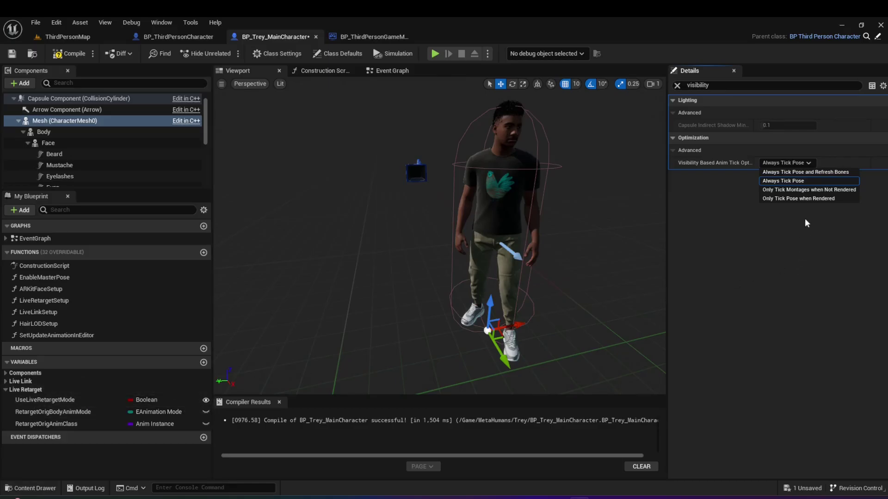
{"action": "left_click", "coordinate": [827, 173]}
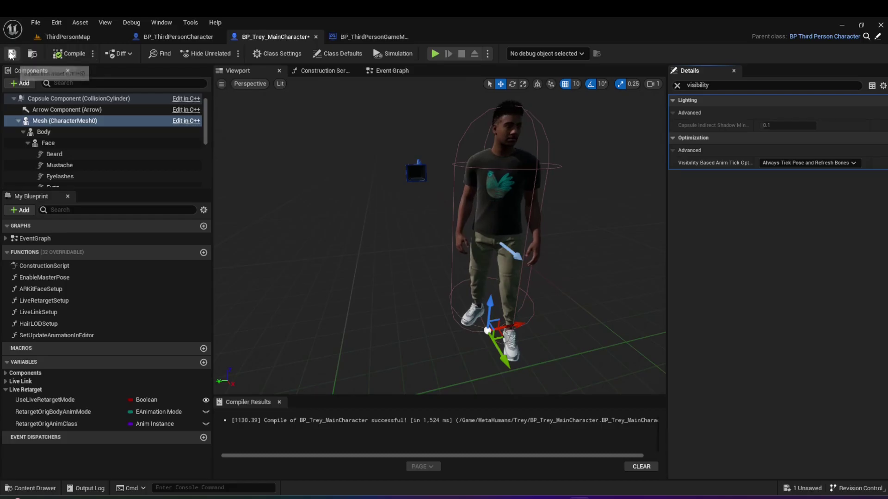
{"action": "left_click", "coordinate": [11, 54]}
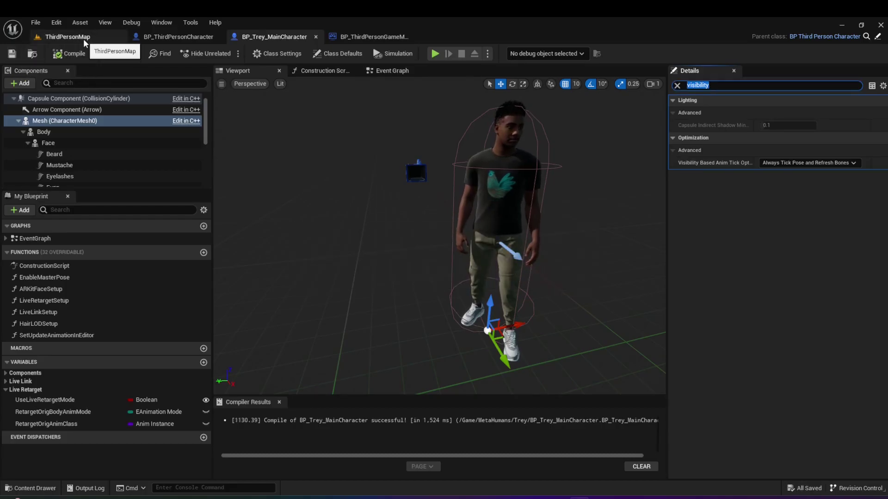
- Play-test ThirdPersonMap again, running and jumping around the level to check the MetaHuman character's animations
{"action": "left_click", "coordinate": [83, 39]}
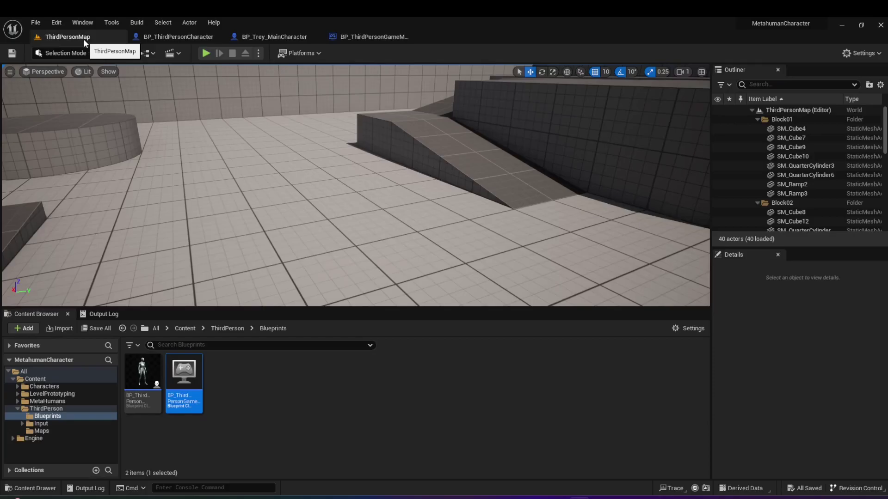
{"action": "left_click", "coordinate": [207, 53]}
{"action": "left_click", "coordinate": [262, 111]}
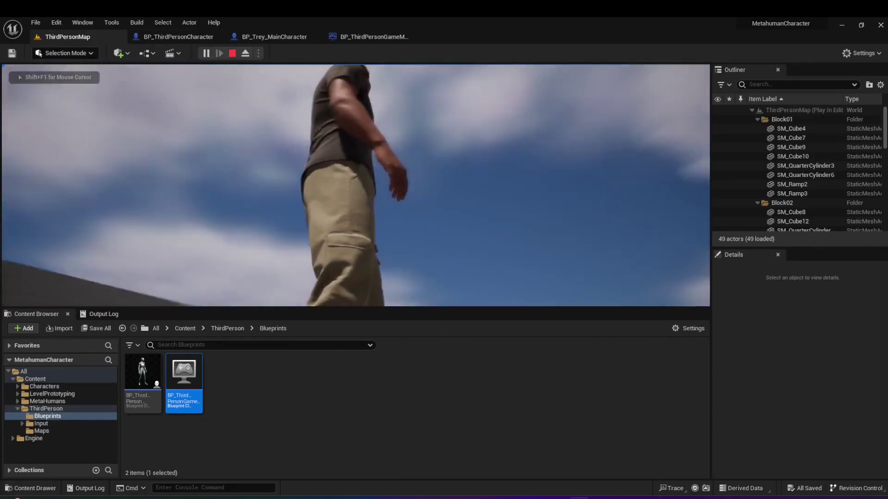
{"action": "key", "text": "w"}
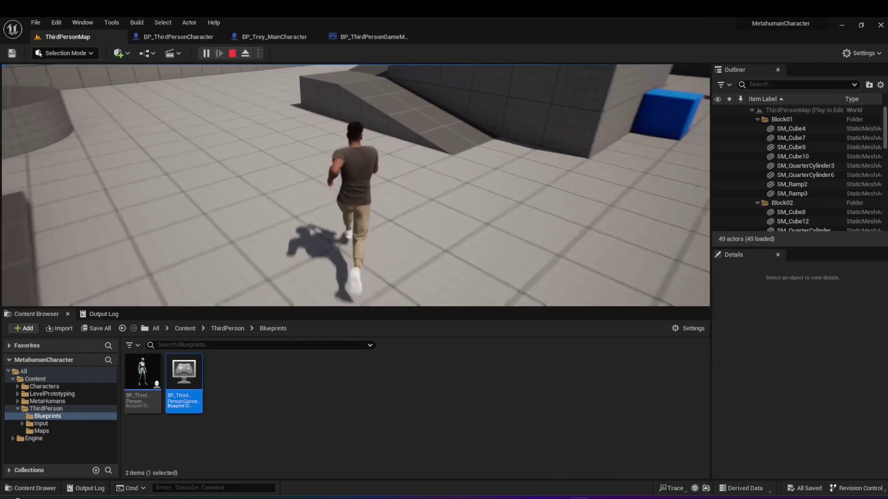
{"action": "key", "text": "space"}
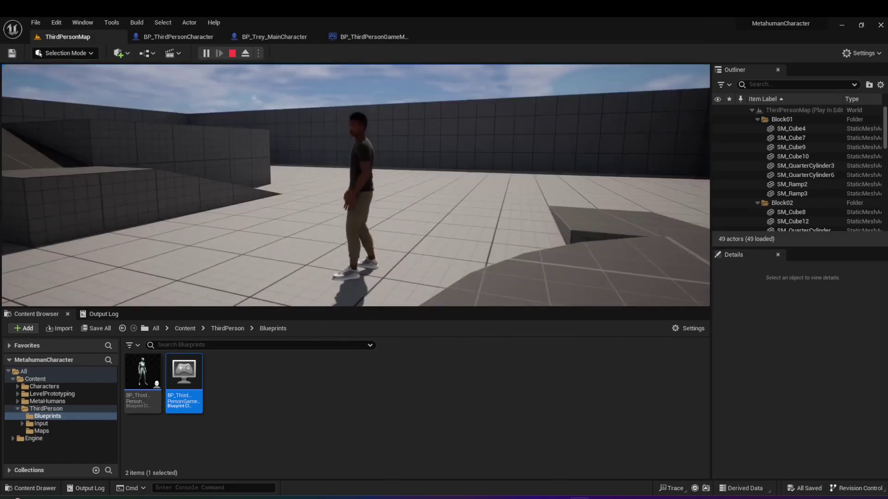
{"action": "key", "text": "w"}
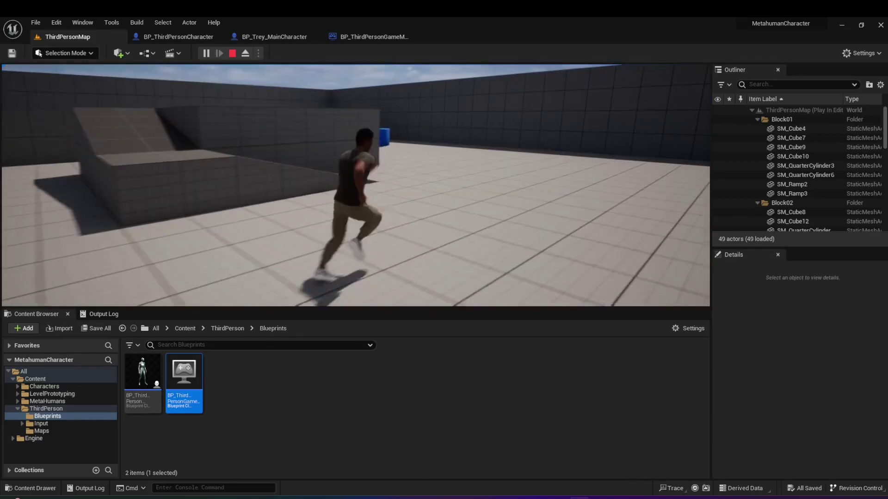
{"action": "key", "text": "space"}
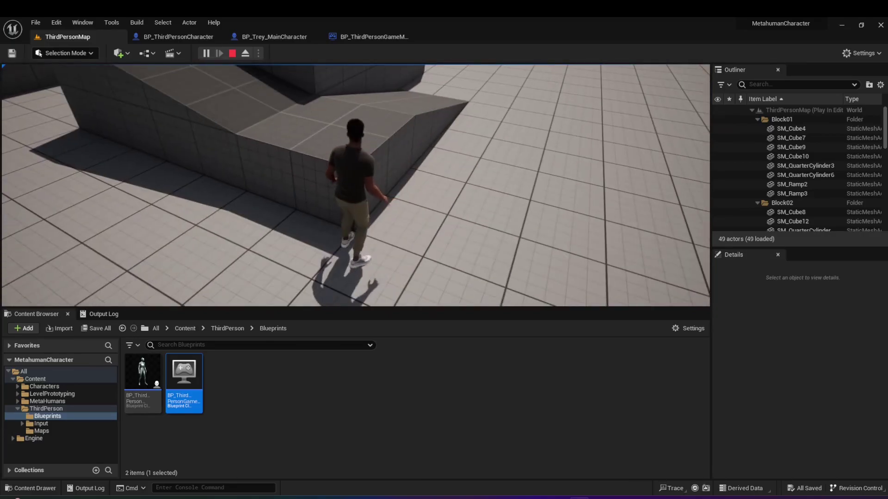
{"action": "key", "text": "w"}
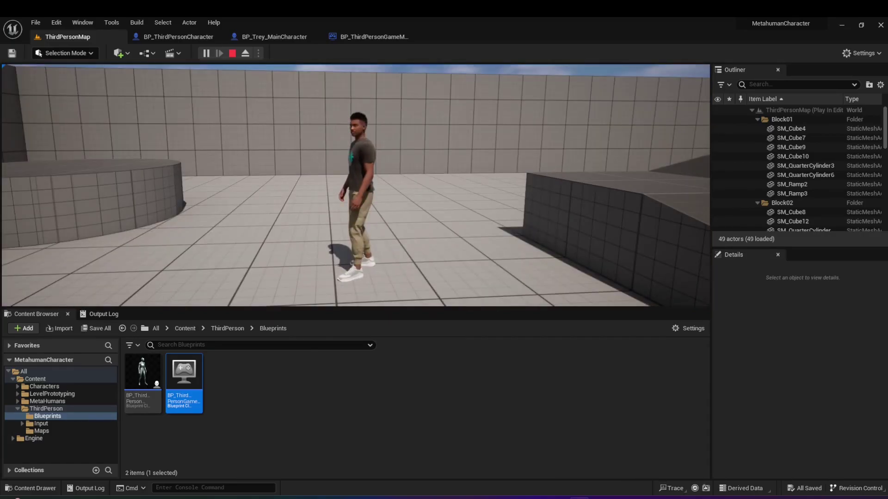